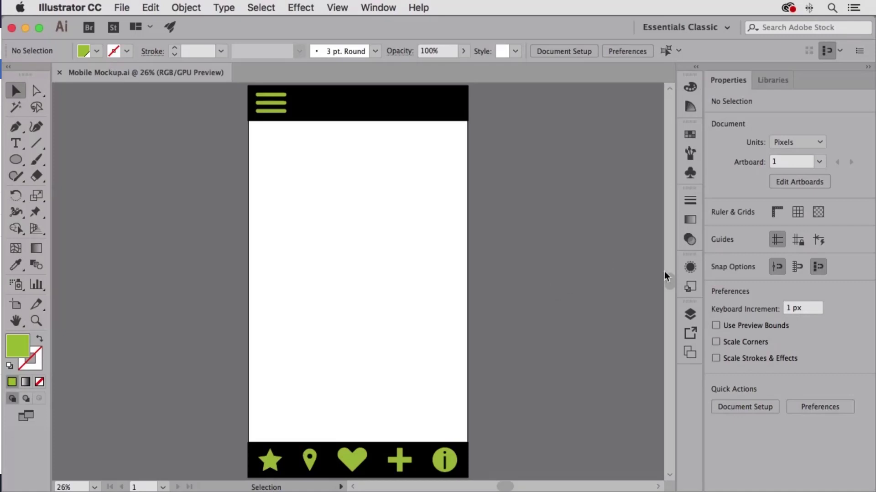
# Create a new layer above the Interface layer and name it Icons.
pyautogui.click(690, 314)
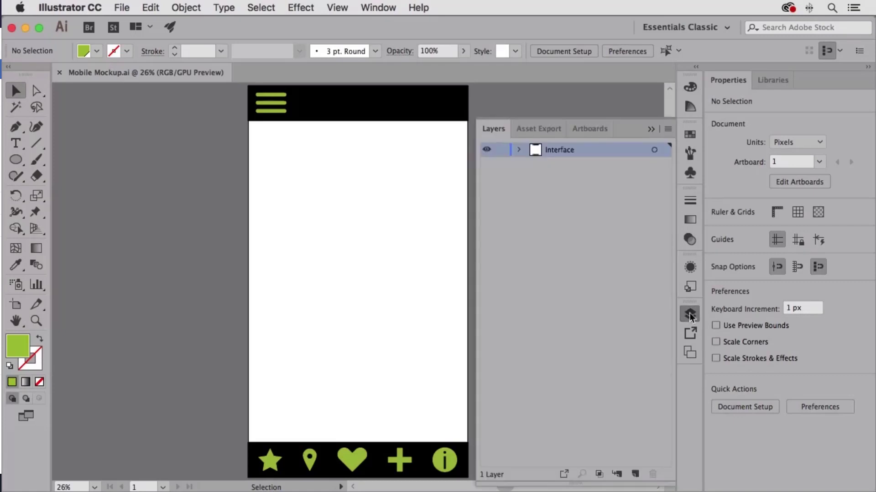
pyautogui.click(635, 474)
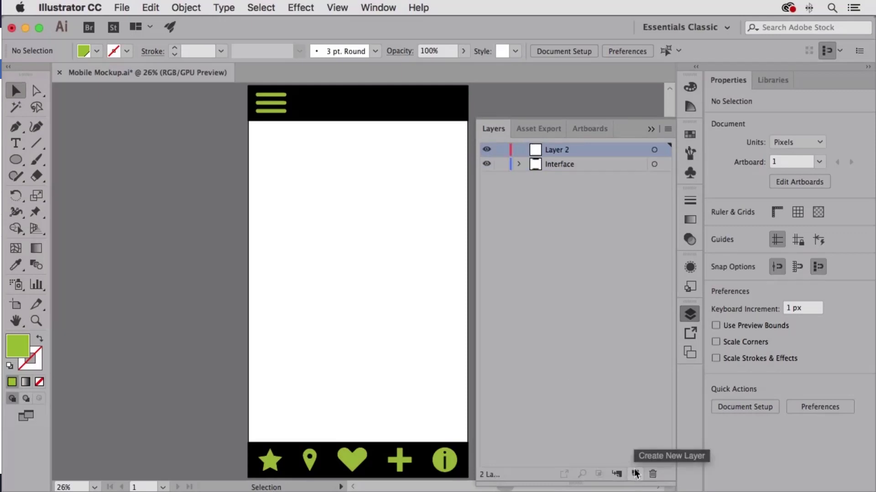
pyautogui.doubleClick(557, 149)
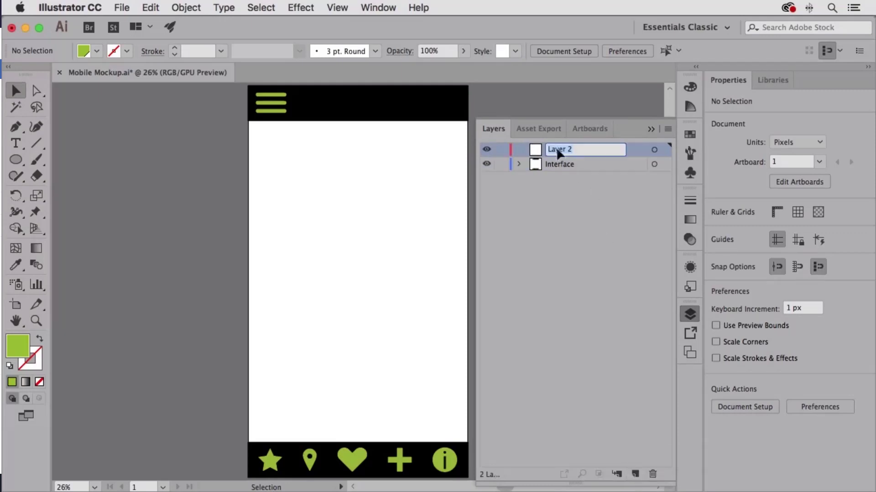
pyautogui.write('Icons')
pyautogui.press('Return')
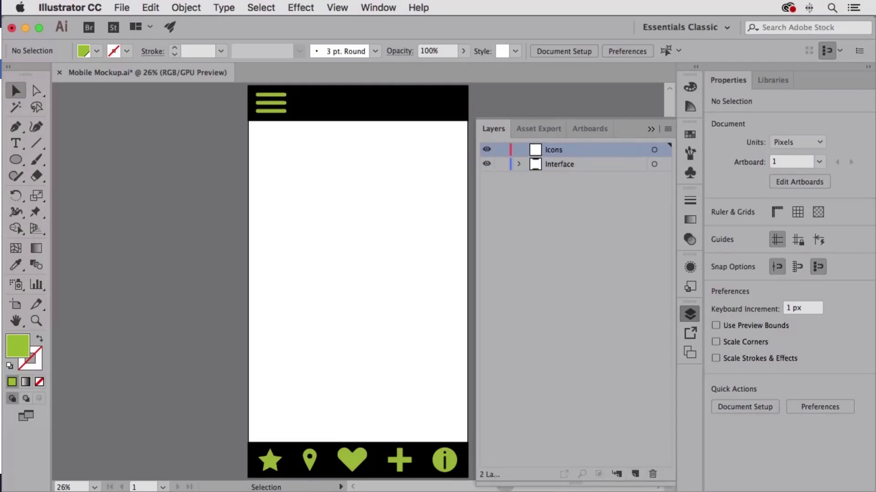
# Select the three menu lines and the five footer icons and move them from the Interface layer to the Icons layer.
pyautogui.click(270, 100)
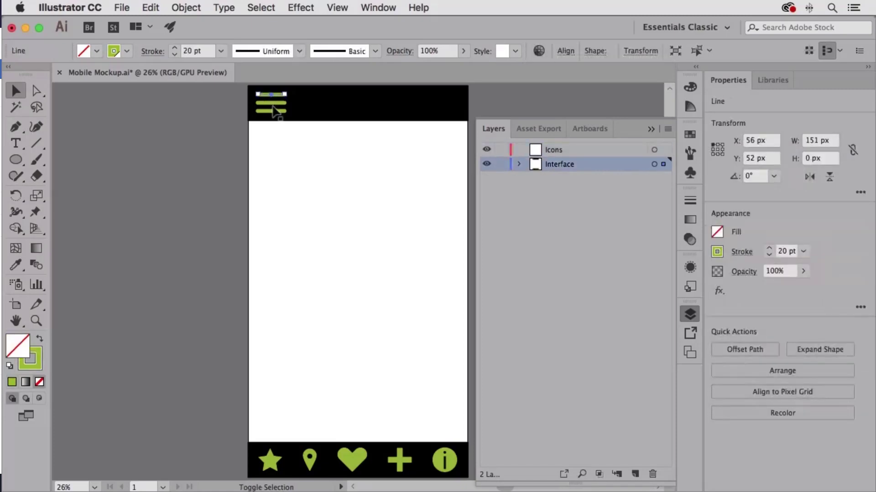
pyautogui.keyDown('shift'); pyautogui.click(280, 107); pyautogui.keyUp('shift')
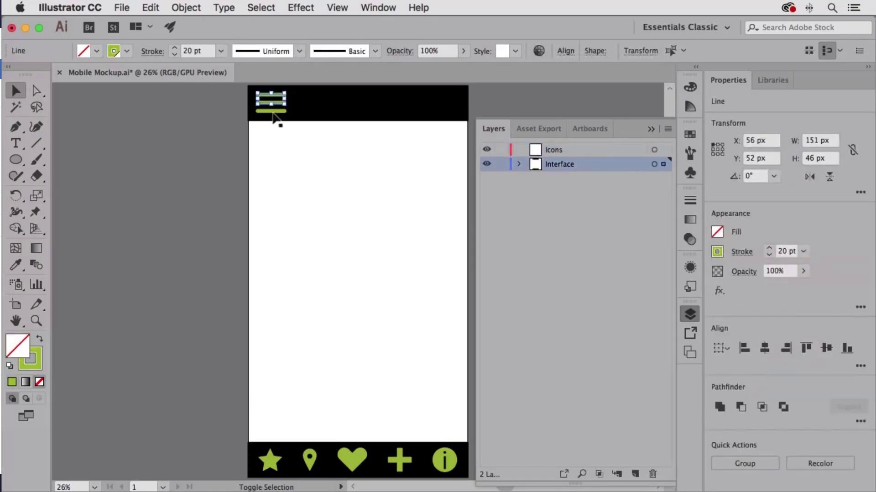
pyautogui.keyDown('shift'); pyautogui.click(270, 118); pyautogui.keyUp('shift')
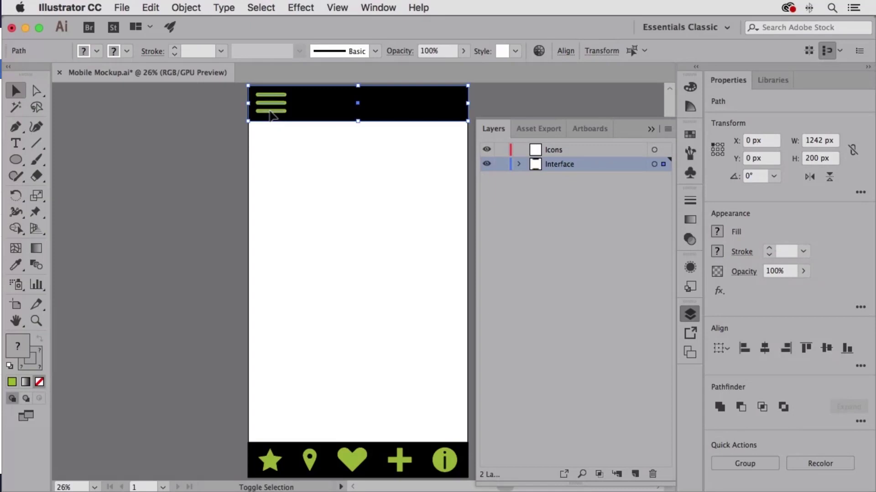
pyautogui.keyDown('shift'); pyautogui.click(315, 111); pyautogui.keyUp('shift')
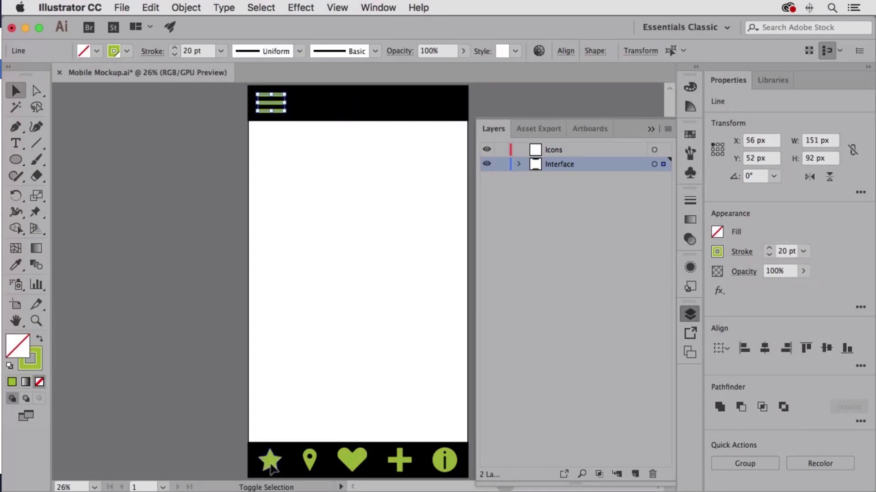
pyautogui.keyDown('shift'); pyautogui.click(271, 463); pyautogui.keyUp('shift')
pyautogui.keyDown('shift'); pyautogui.click(312, 466); pyautogui.keyUp('shift')
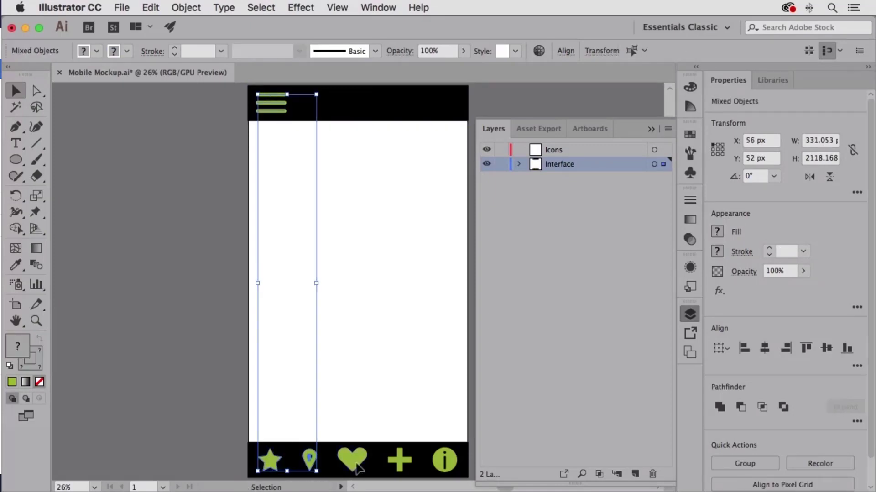
pyautogui.keyDown('shift'); pyautogui.click(358, 465); pyautogui.keyUp('shift')
pyautogui.keyDown('shift'); pyautogui.click(411, 470); pyautogui.keyUp('shift')
pyautogui.keyDown('shift'); pyautogui.click(437, 463); pyautogui.keyUp('shift')
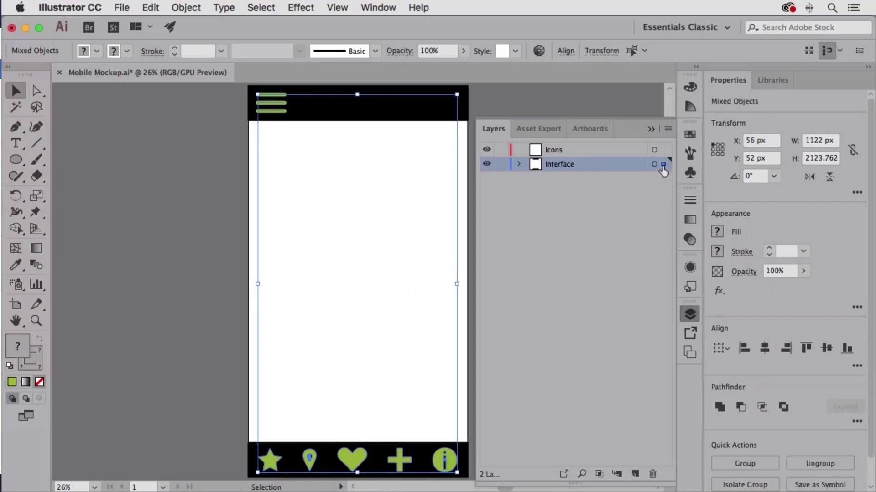
pyautogui.moveTo(663, 168); pyautogui.dragTo(664, 150)
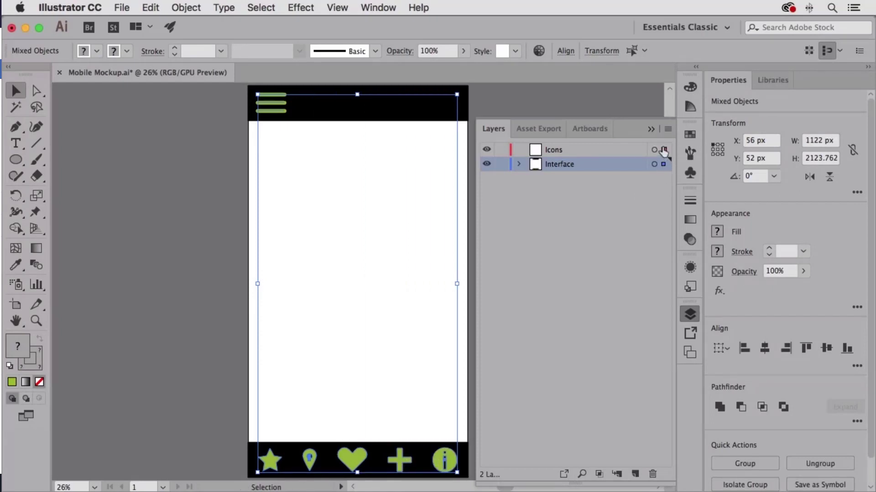
# Check the contents of the Icons and Interface layers by toggling their visibility, and lock both layers.
pyautogui.click(487, 150)
pyautogui.click(487, 149)
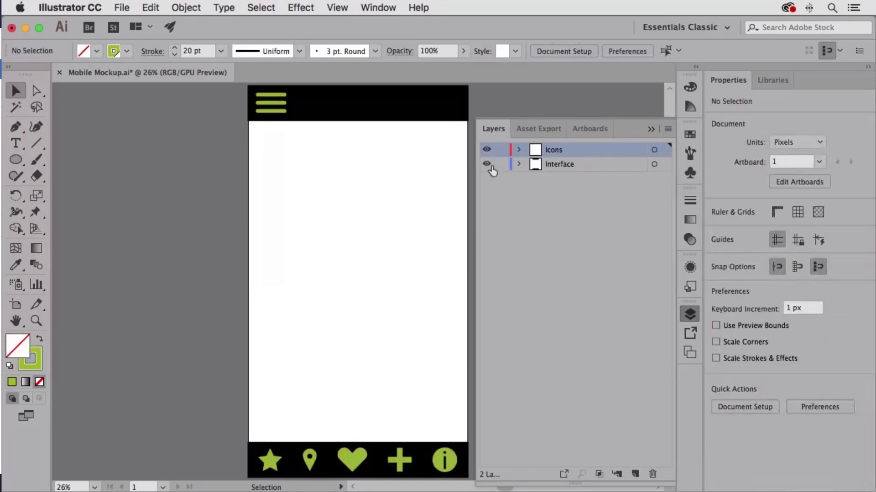
pyautogui.click(487, 165)
pyautogui.click(487, 164)
pyautogui.click(501, 149)
pyautogui.click(501, 164)
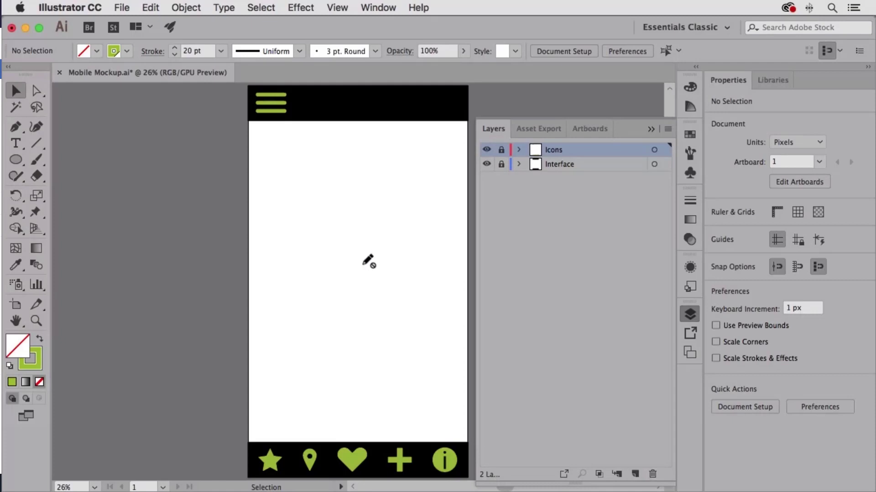
# Create a new layer named Photo Elements above the Icons layer.
pyautogui.keyDown('alt'); pyautogui.click(636, 474); pyautogui.keyUp('alt')
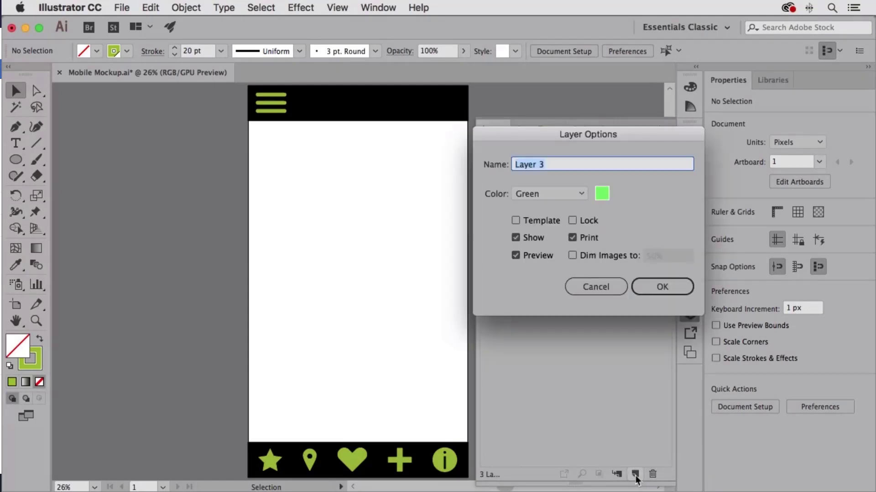
pyautogui.write('Photo Elements')
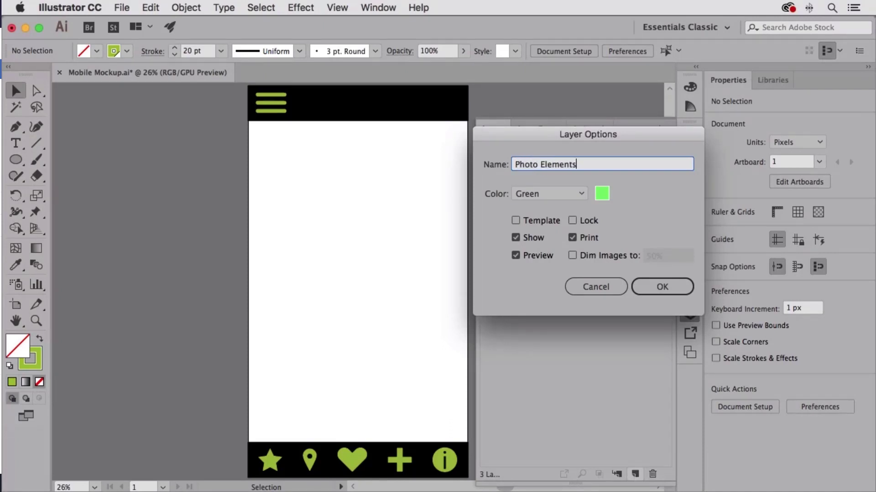
pyautogui.press('Return')
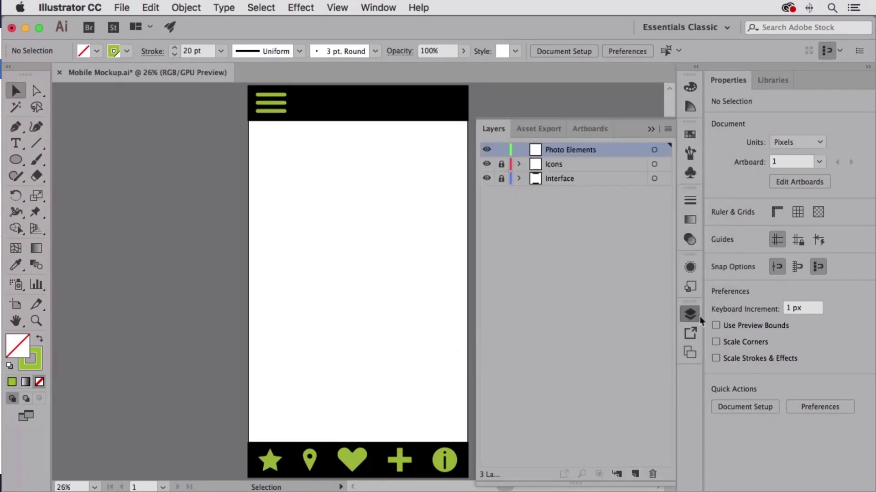
pyautogui.click(695, 316)
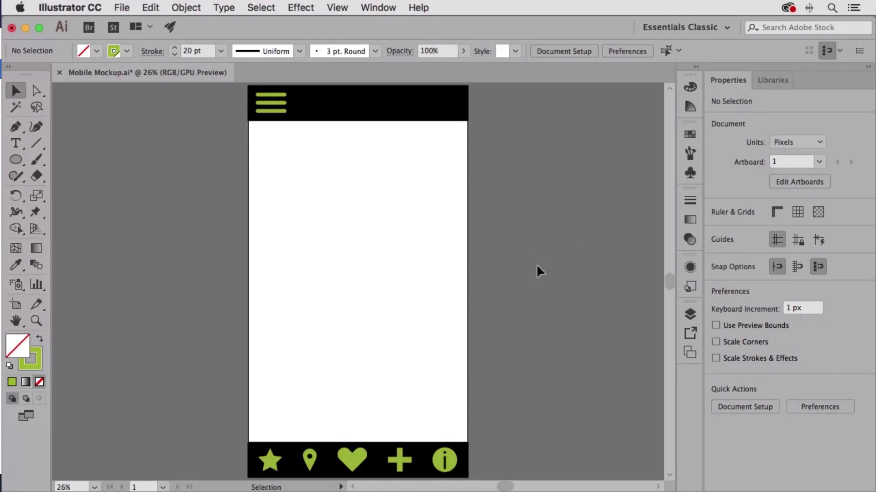
# Place Butterfly.psd from the Desktop over the artboard at about 3350 px wide.
pyautogui.click(122, 7)
pyautogui.click(155, 210)
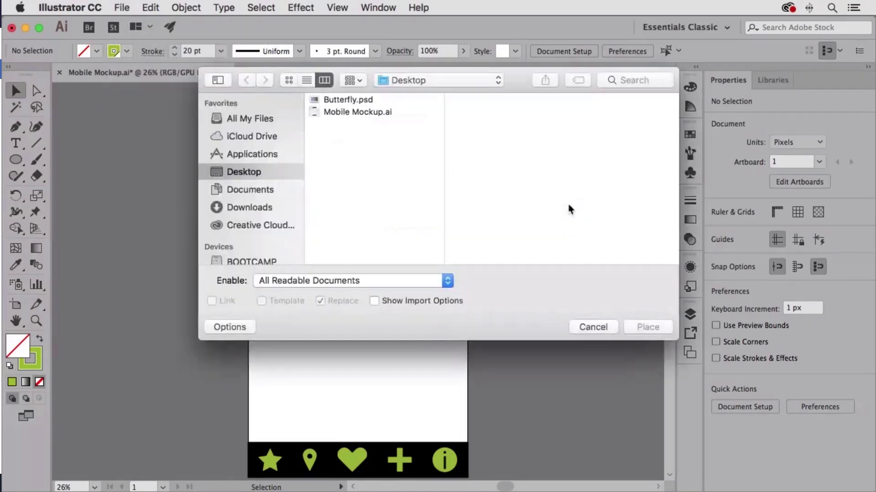
pyautogui.click(341, 100)
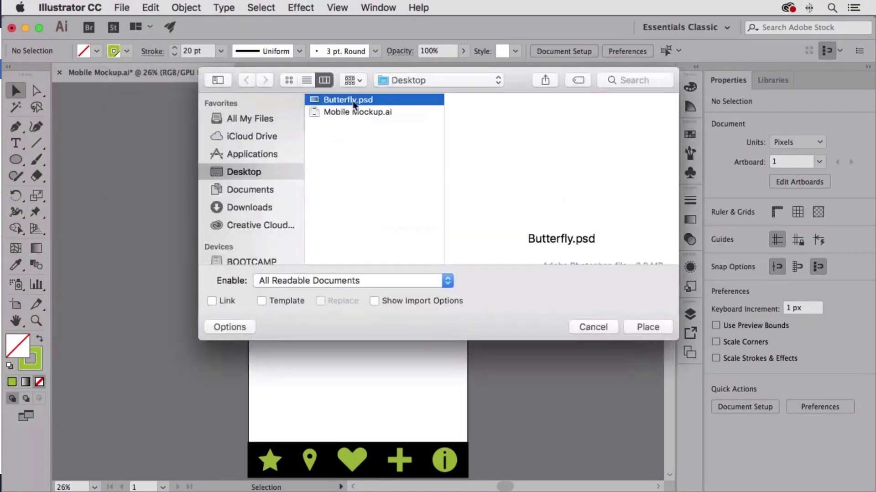
pyautogui.click(650, 330)
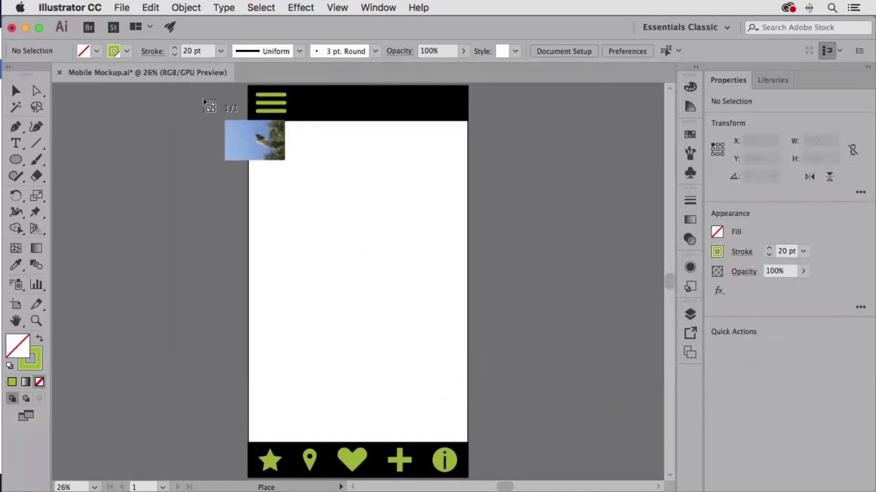
pyautogui.moveTo(201, 89); pyautogui.dragTo(500, 417)
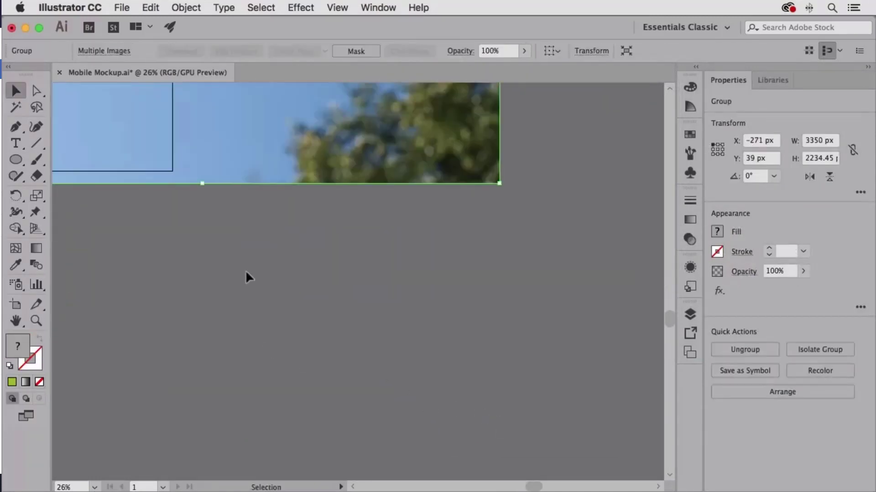
# Move the placed photo so the butterfly sits over the artboard, at about X -1524 px, Y -338 px.
pyautogui.scroll(10, 245, 277)
pyautogui.hscroll(-5, 245, 277)
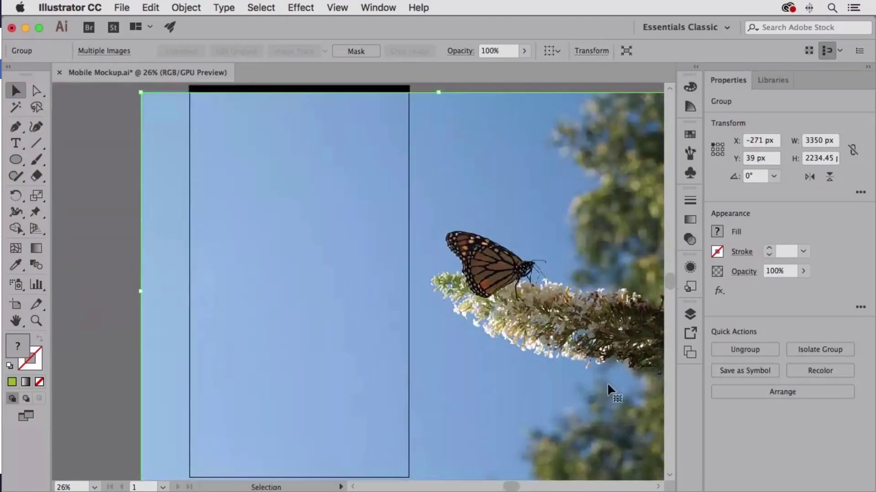
pyautogui.moveTo(608, 384); pyautogui.dragTo(455, 375)
pyautogui.moveTo(574, 372); pyautogui.dragTo(521, 341)
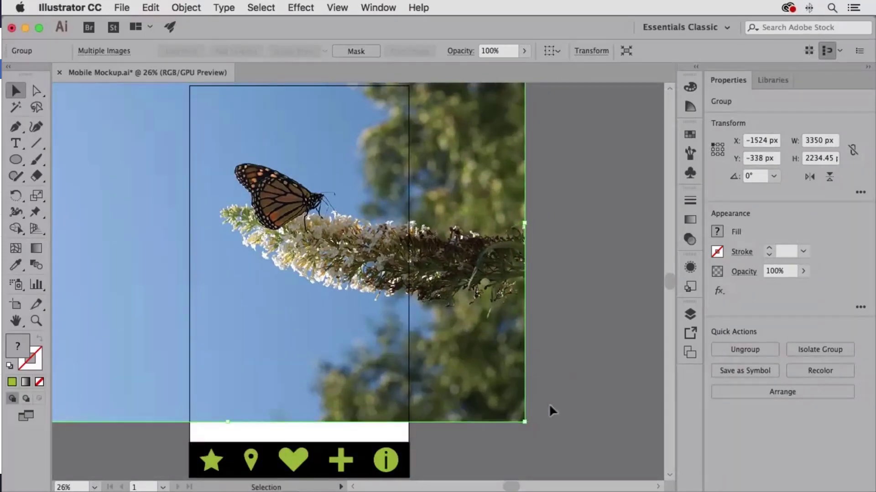
# Enlarge the butterfly photo proportionally to about 4273 px wide and reposition it so it covers the whole artboard.
pyautogui.moveTo(525, 421); pyautogui.dragTo(591, 470)
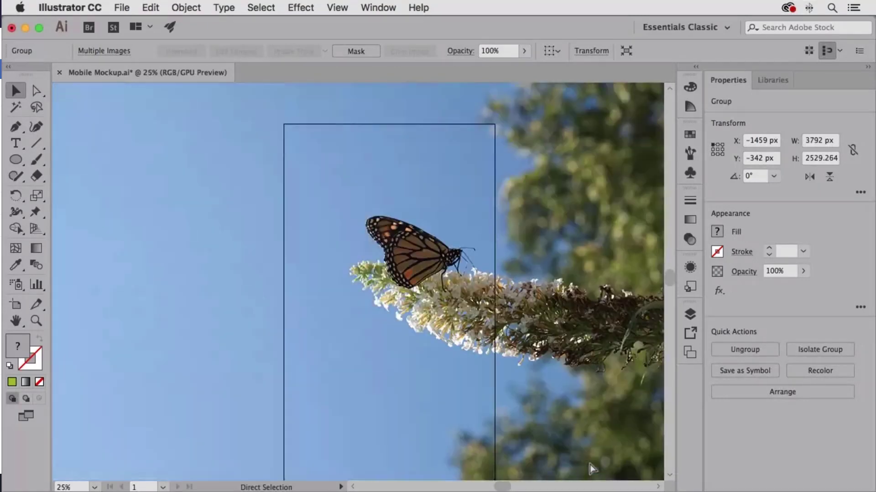
pyautogui.press('super+minus')
pyautogui.press('super+minus')
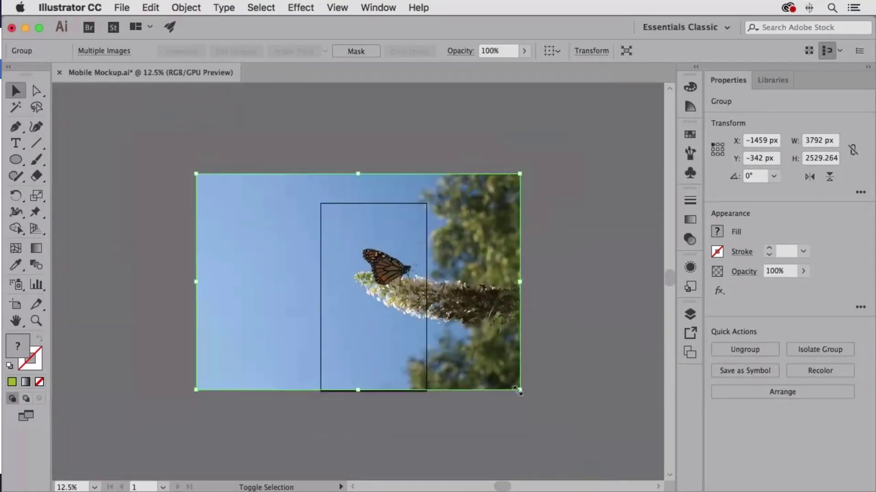
pyautogui.click(558, 417)
pyautogui.click(518, 384)
pyautogui.moveTo(520, 390); pyautogui.dragTo(562, 418)
pyautogui.moveTo(537, 358); pyautogui.dragTo(495, 345)
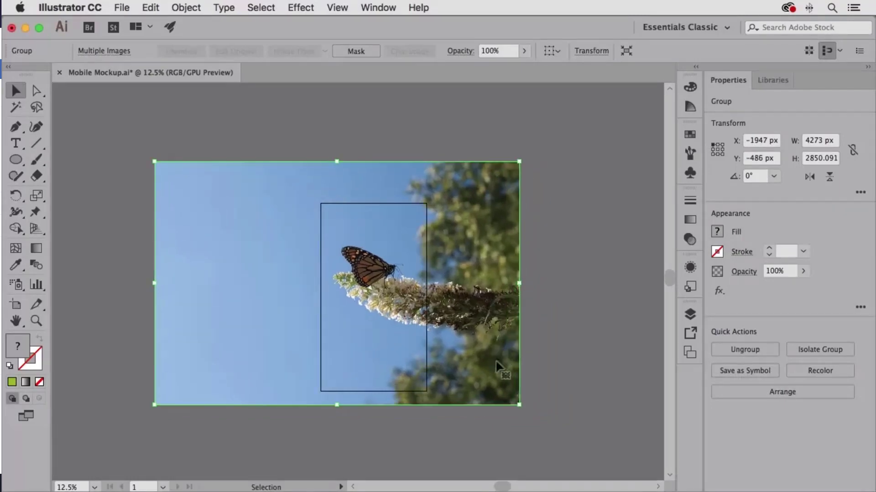
# Hide the Butterfly.psd group inside the Photo Elements layer.
pyautogui.click(690, 314)
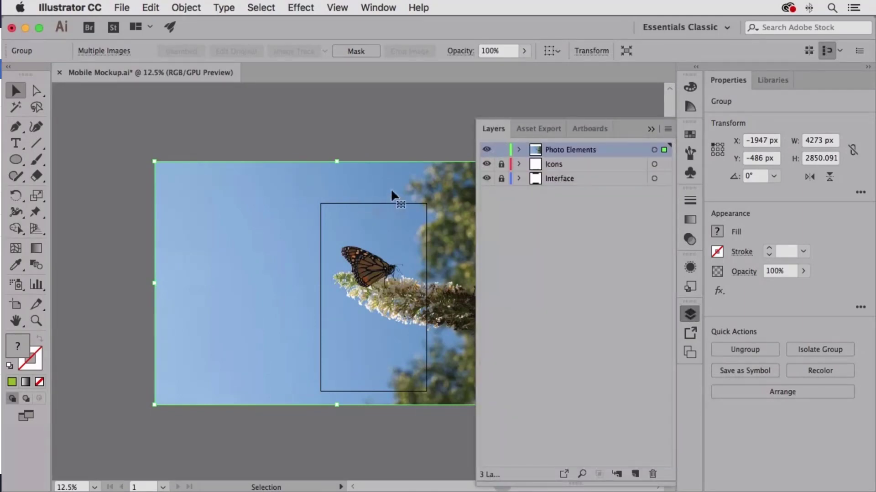
pyautogui.click(519, 149)
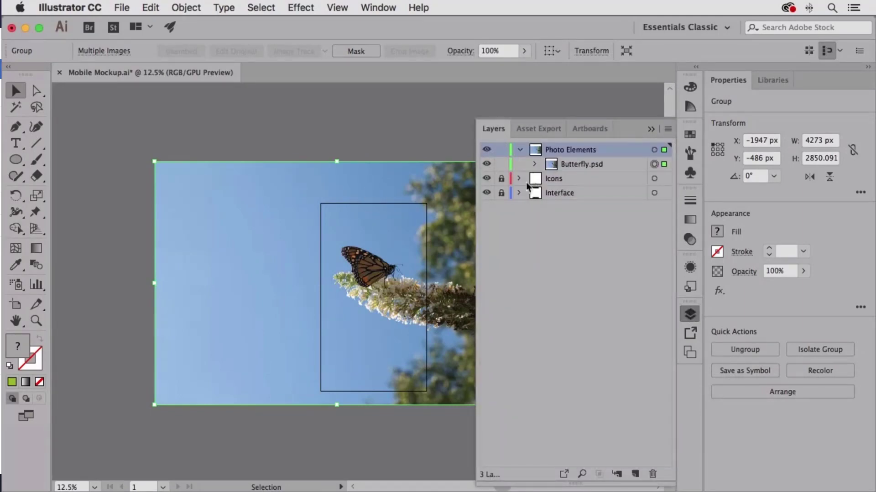
pyautogui.click(486, 165)
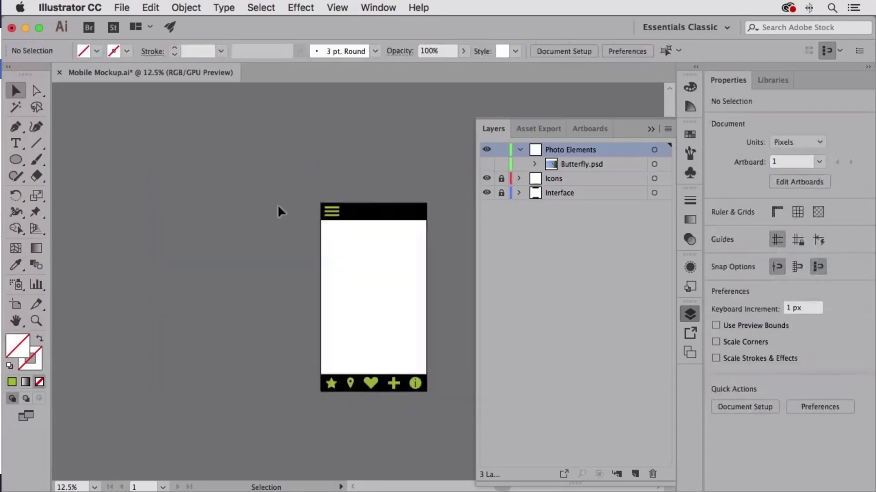
# Draw a rectangle of about 1232 by 1792 px over the white area between the black bars and fill it dark red.
pyautogui.click(16, 159)
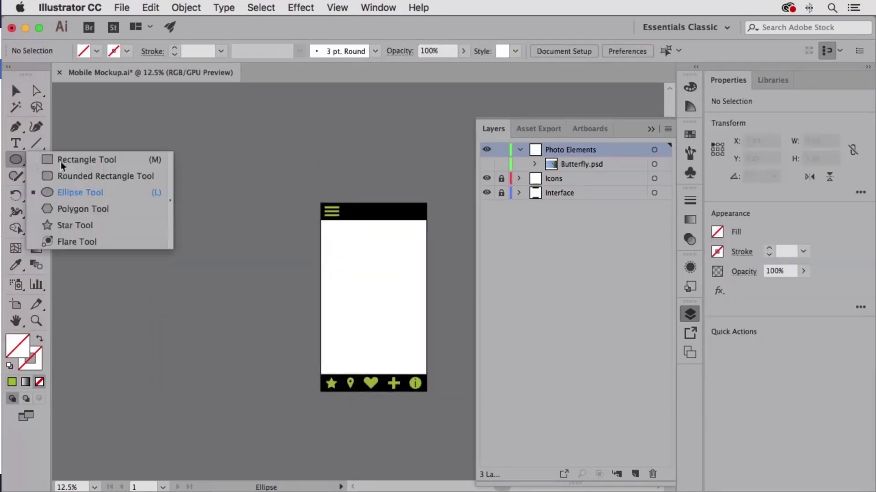
pyautogui.click(61, 161)
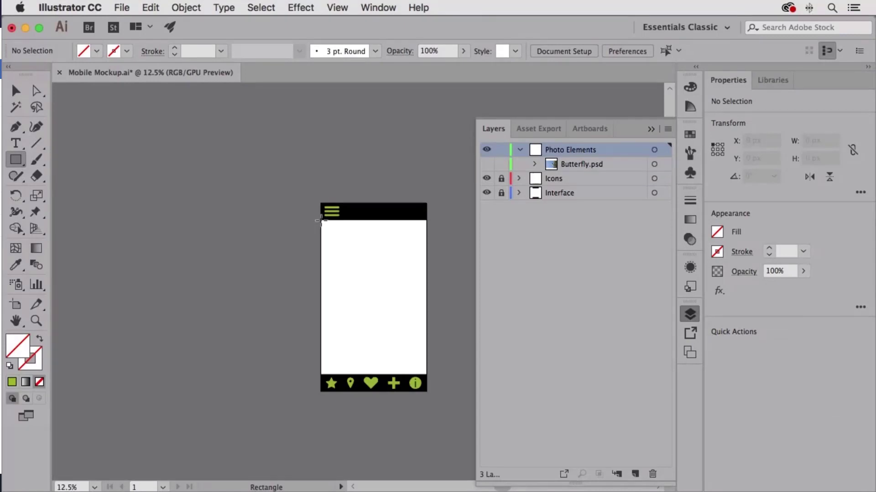
pyautogui.moveTo(321, 220)
pyautogui.mouseDown()
pyautogui.moveTo(405, 317)
pyautogui.moveTo(427, 374)
pyautogui.mouseUp()
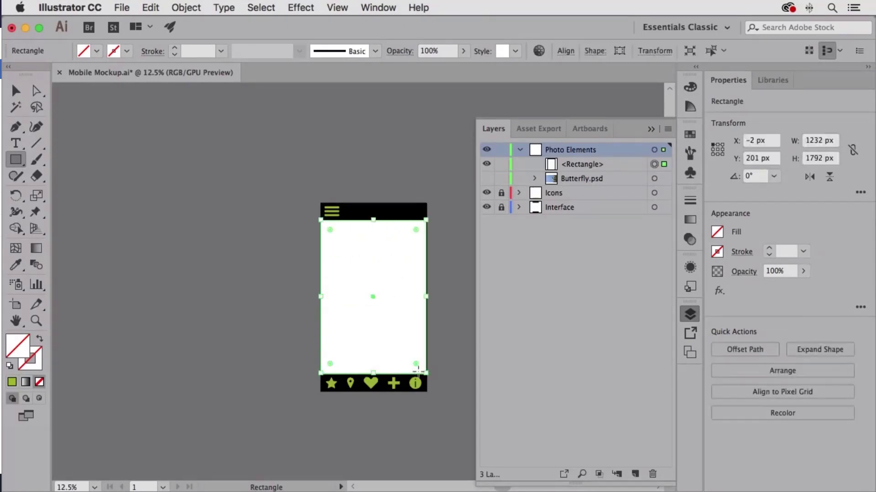
pyautogui.click(690, 134)
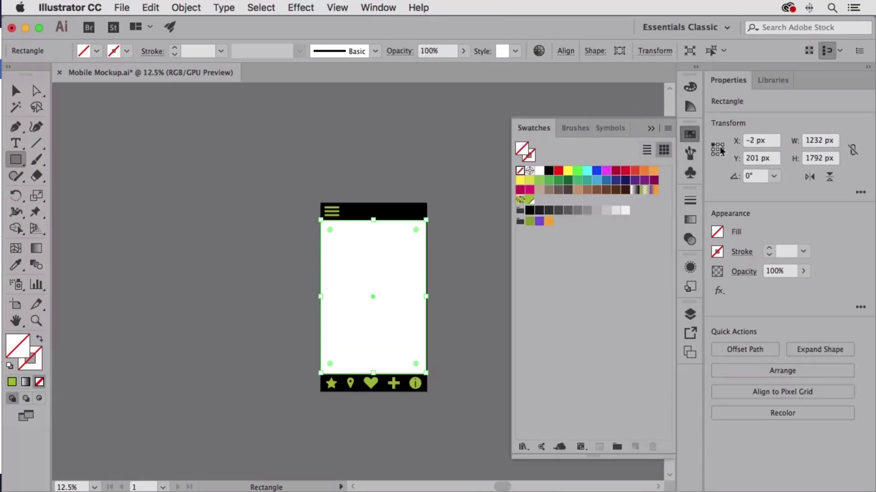
pyautogui.click(616, 171)
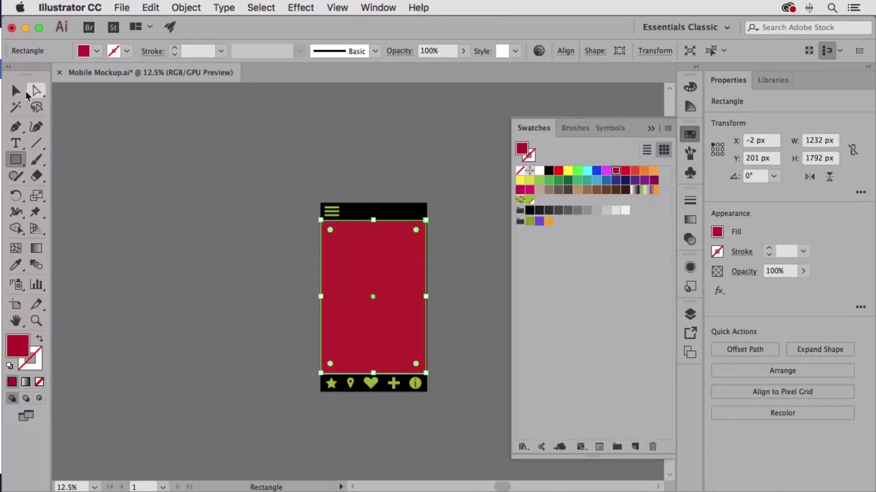
# Resize the dark red rectangle so its top-left corner meets the artboard edge and upper black bar at X 0 px, Y 200 px.
pyautogui.moveTo(314, 215); pyautogui.dragTo(487, 338)
pyautogui.moveTo(302, 232); pyautogui.dragTo(402, 313)
pyautogui.moveTo(215, 217); pyautogui.dragTo(313, 286)
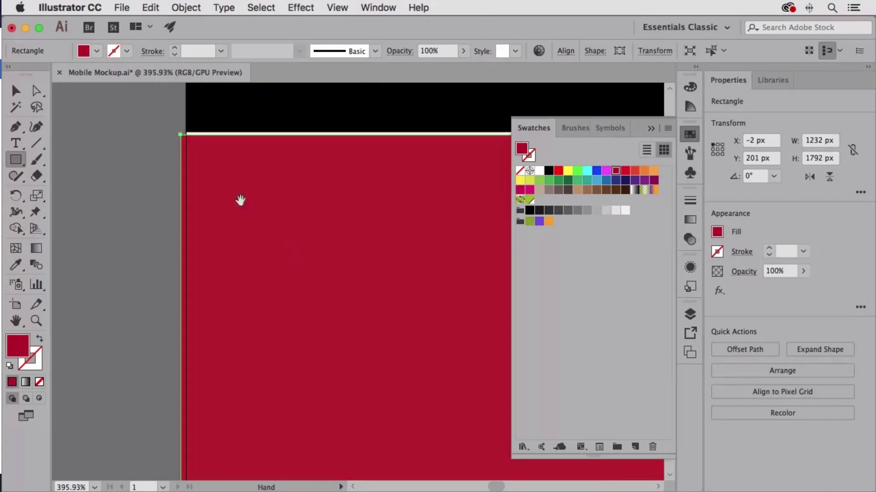
pyautogui.moveTo(241, 201); pyautogui.dragTo(298, 298)
pyautogui.moveTo(271, 270); pyautogui.dragTo(395, 369)
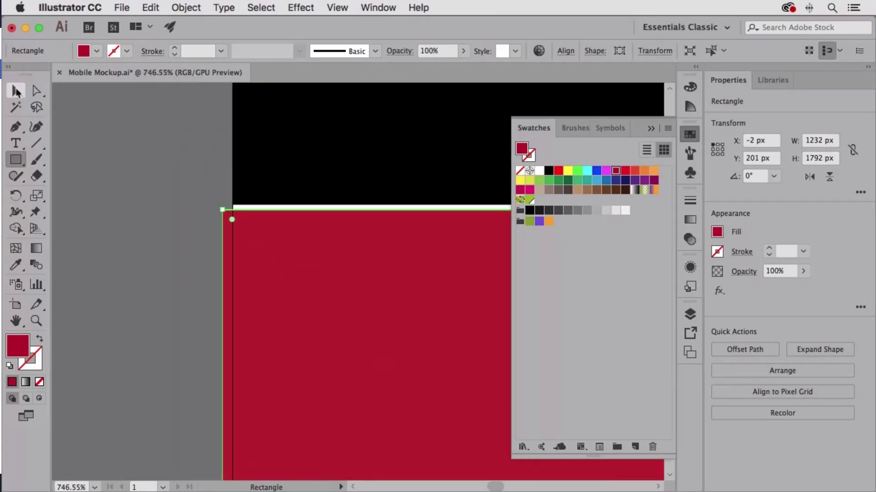
pyautogui.click(15, 91)
pyautogui.moveTo(223, 210); pyautogui.dragTo(232, 204)
pyautogui.press('super+0')
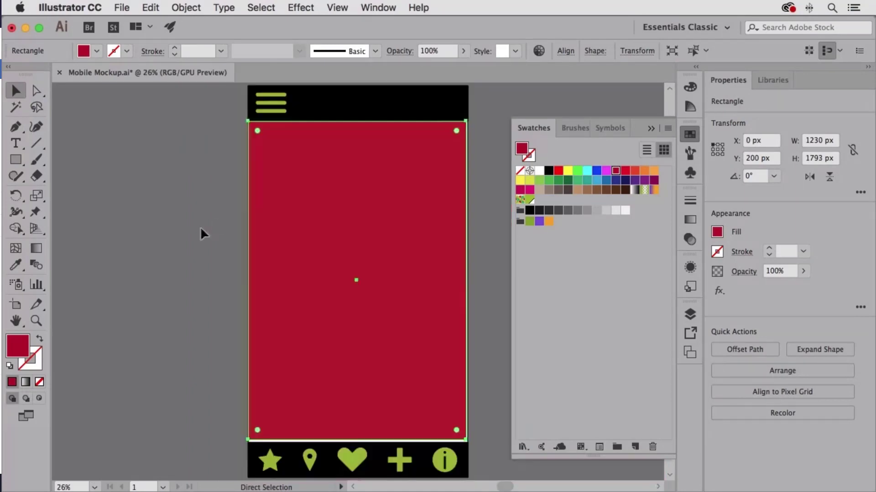
# Extend the rectangle's bottom-right corner to the artboard edge and lower black bar, making it 1241 by 1808 px, and deselect it.
pyautogui.moveTo(458, 427); pyautogui.dragTo(493, 437)
pyautogui.moveTo(493, 437); pyautogui.dragTo(384, 388)
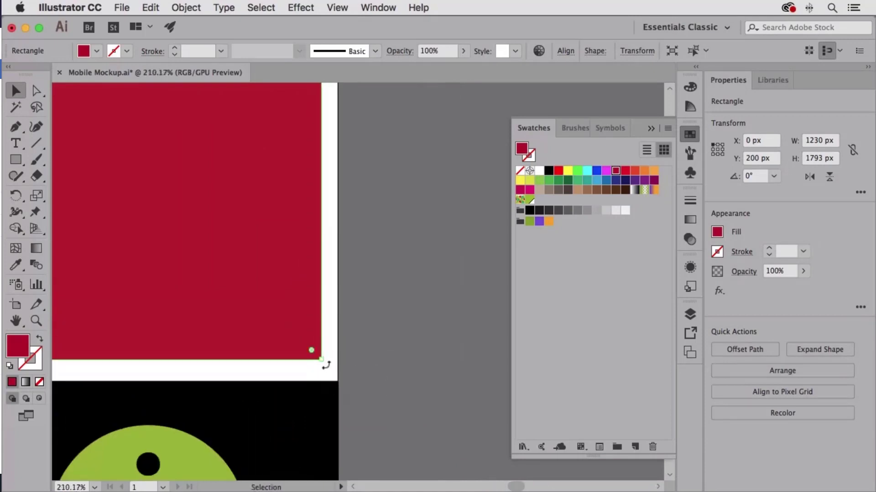
pyautogui.moveTo(324, 360); pyautogui.dragTo(338, 381)
pyautogui.click(402, 405)
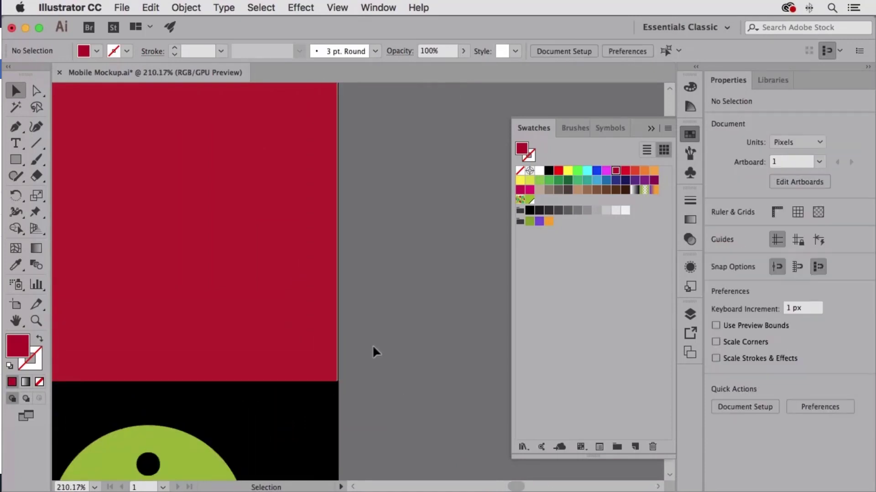
pyautogui.press('super+0')
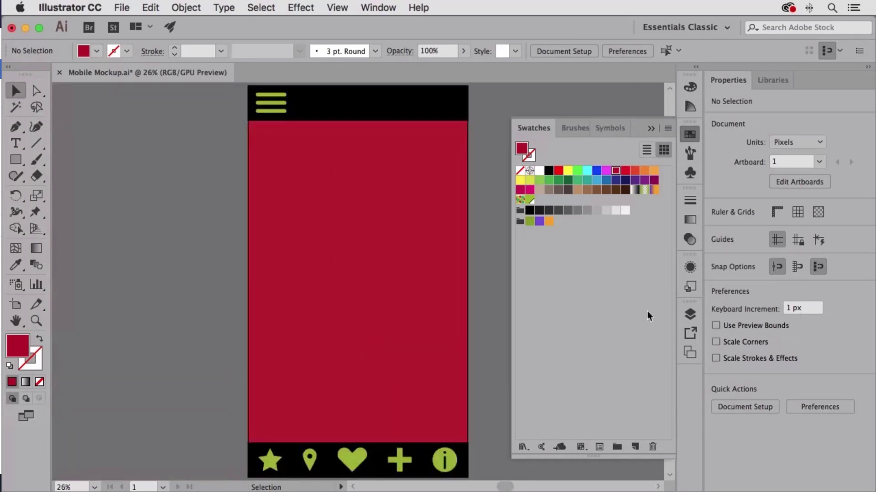
# Show the Butterfly.psd group again and make a clipping mask from the rectangle and the butterfly photo.
pyautogui.click(691, 314)
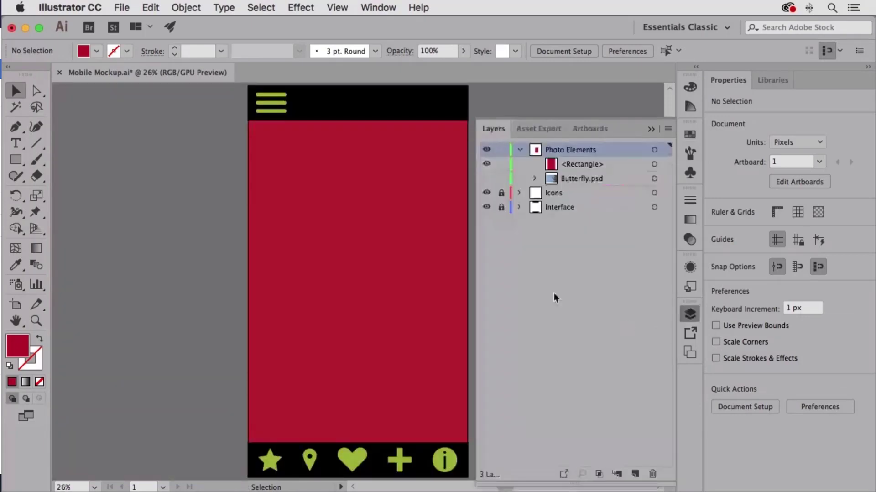
pyautogui.click(487, 179)
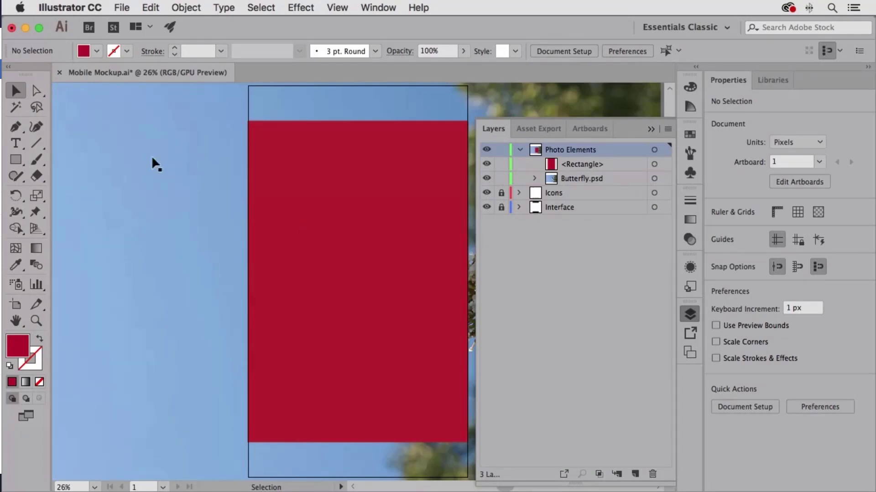
pyautogui.press('super+a')
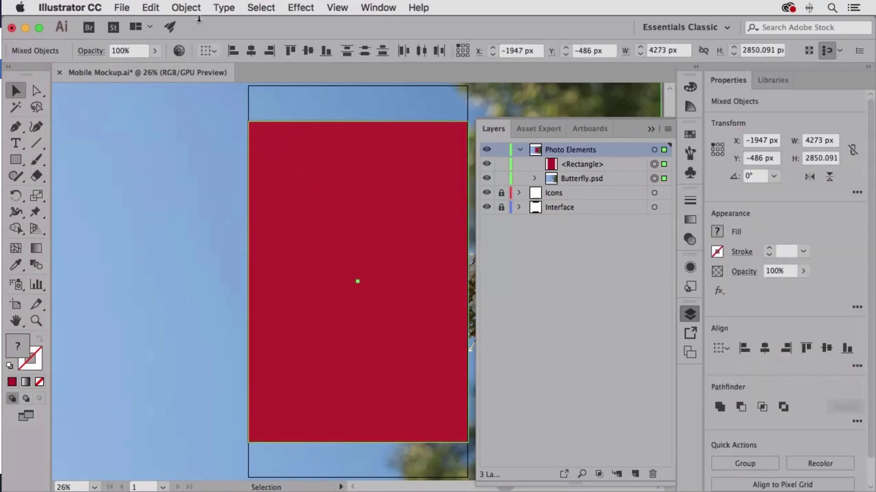
pyautogui.click(186, 8)
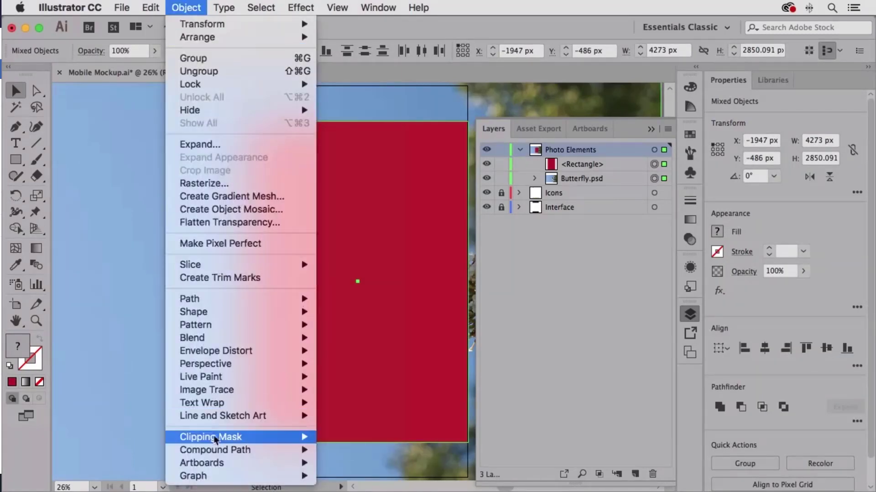
pyautogui.moveTo(217, 437)
pyautogui.click(382, 437)
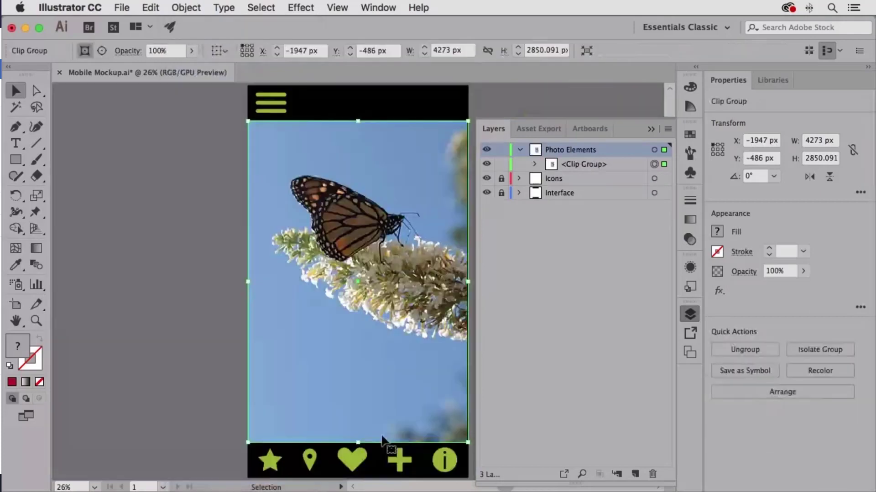
pyautogui.click(143, 204)
# Isolate the clip group, copy its clipping rectangle, and exit isolation mode completely.
pyautogui.hscroll(5, 407, 172)
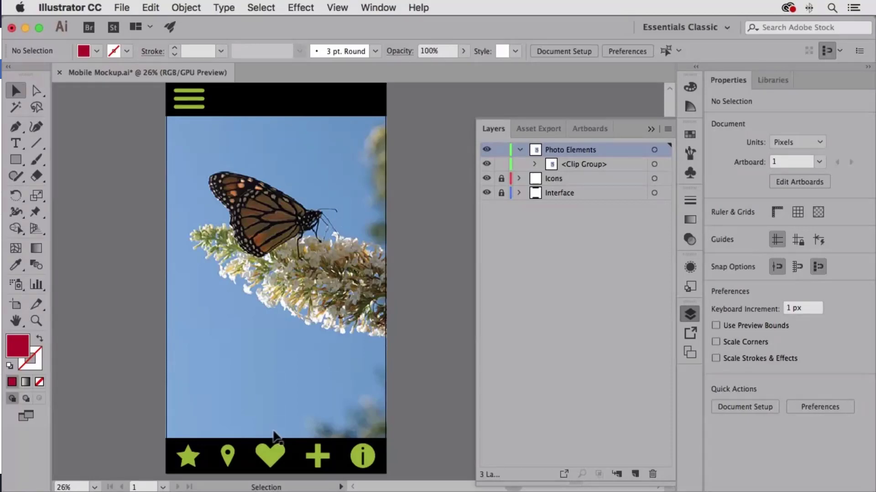
pyautogui.click(169, 213)
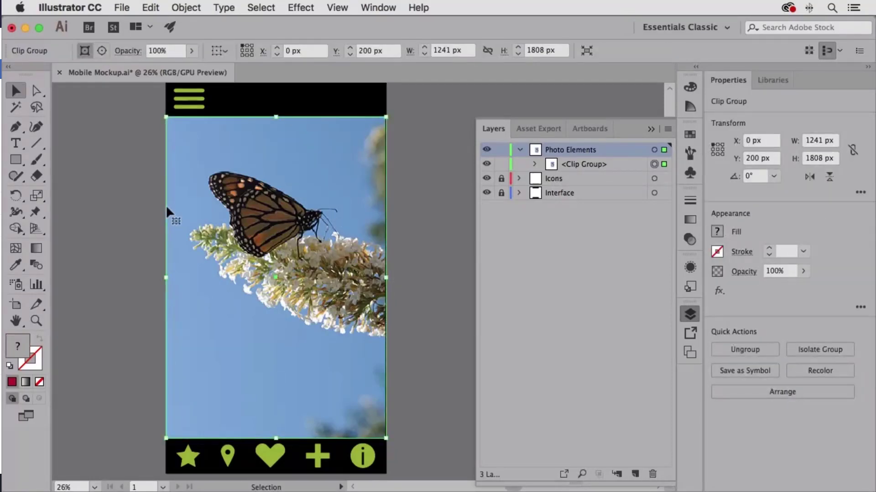
pyautogui.doubleClick(166, 205)
pyautogui.click(166, 205)
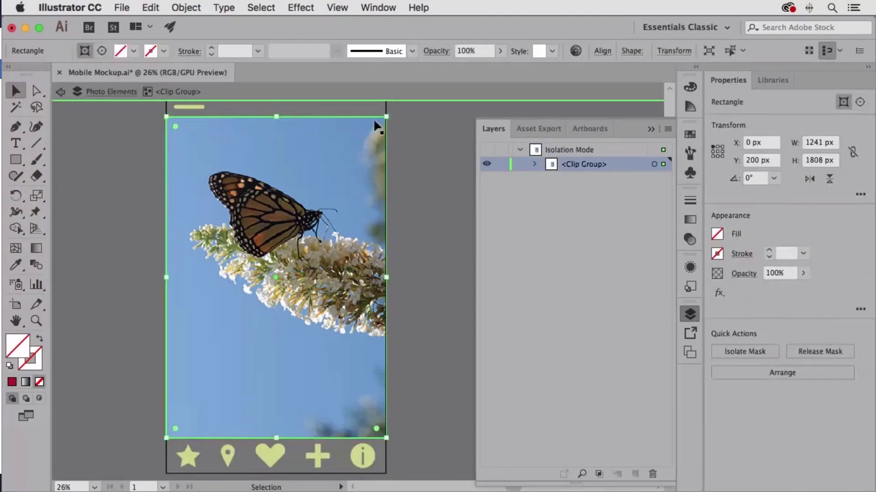
pyautogui.click(153, 8)
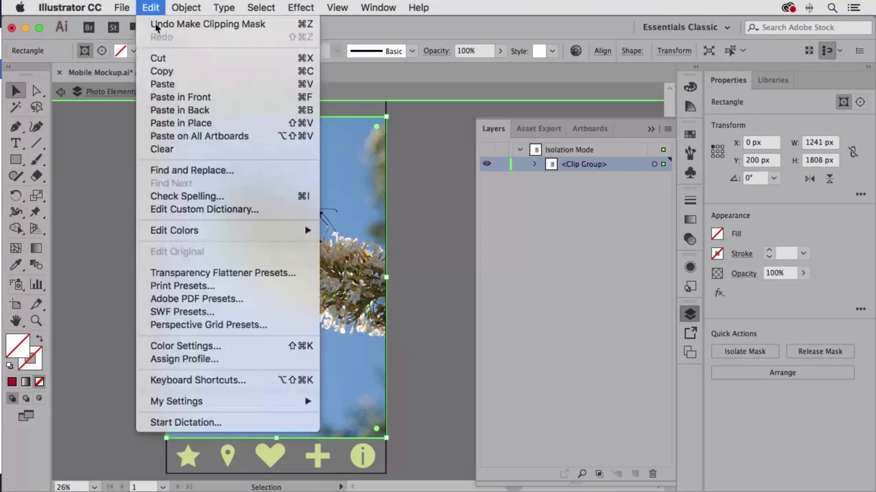
pyautogui.click(163, 69)
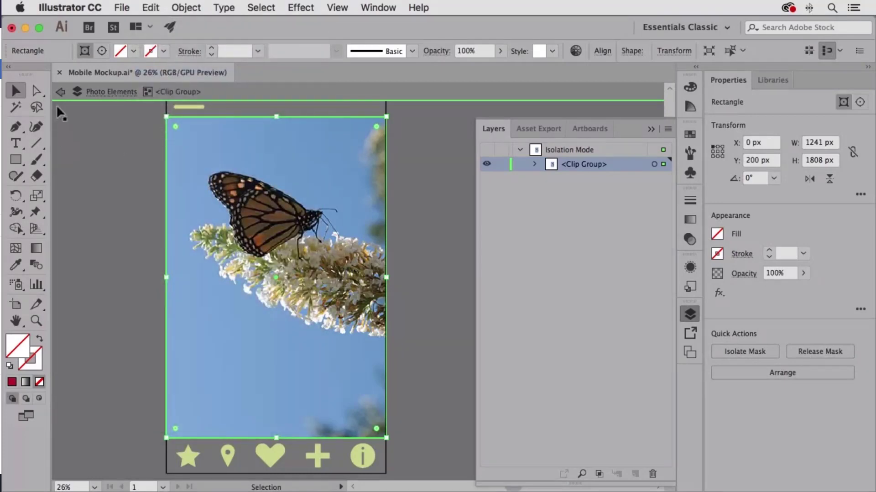
pyautogui.click(59, 93)
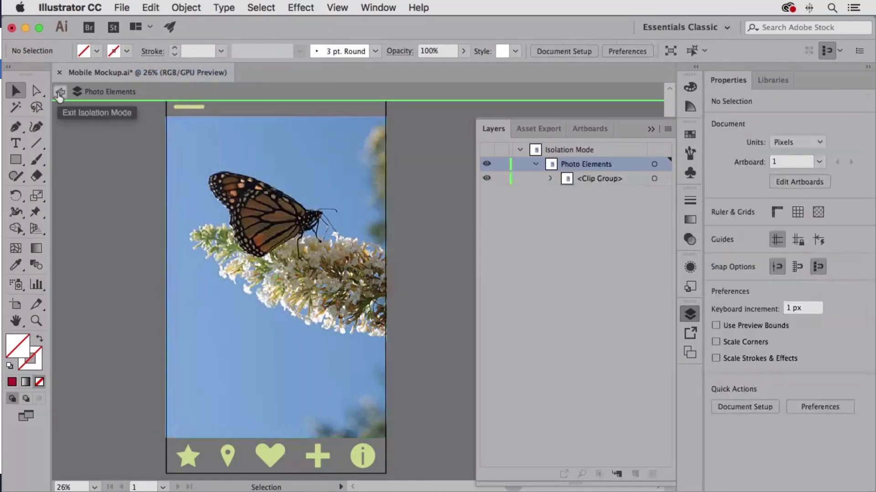
pyautogui.click(60, 92)
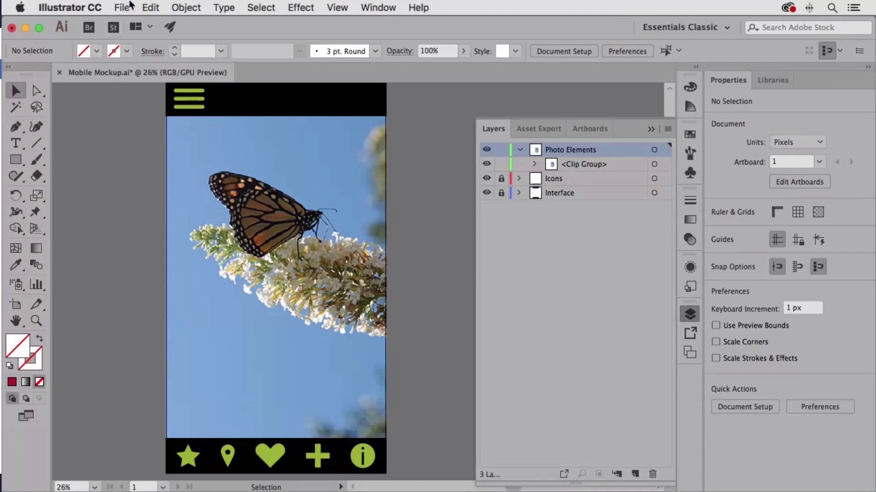
# Paste the copied rectangle in front of the artwork and fill it with black.
pyautogui.click(150, 7)
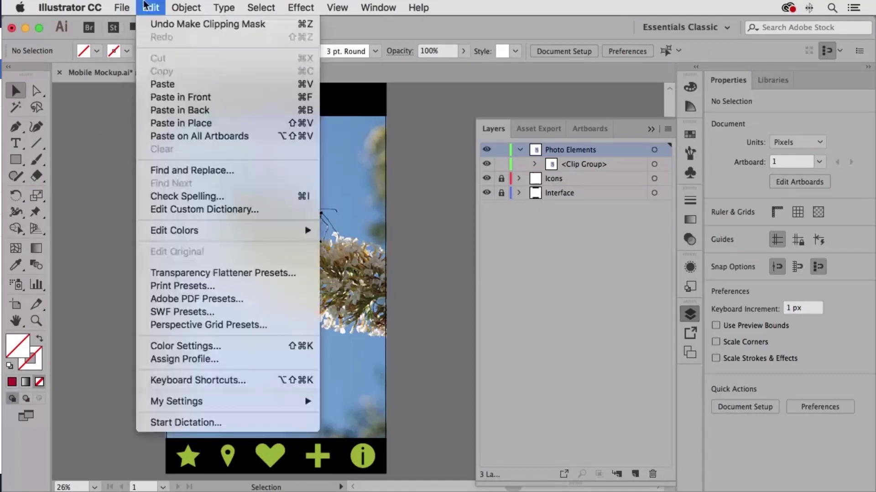
pyautogui.click(168, 98)
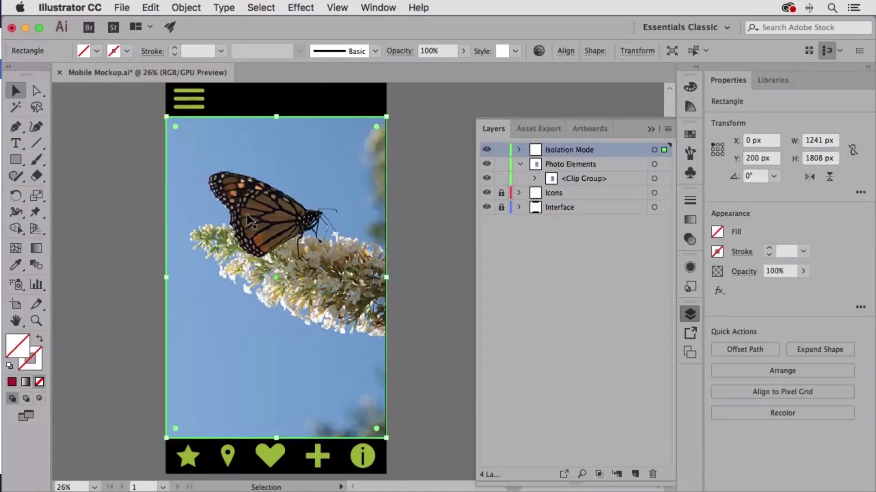
pyautogui.click(694, 133)
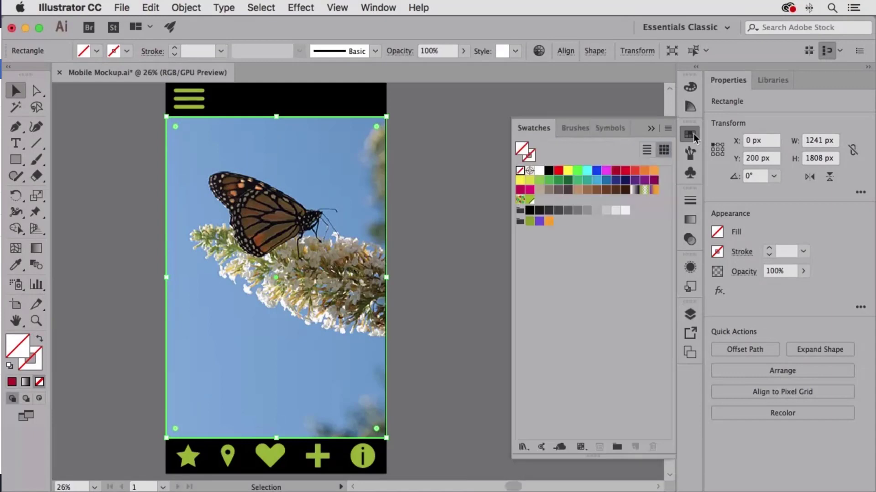
pyautogui.click(549, 171)
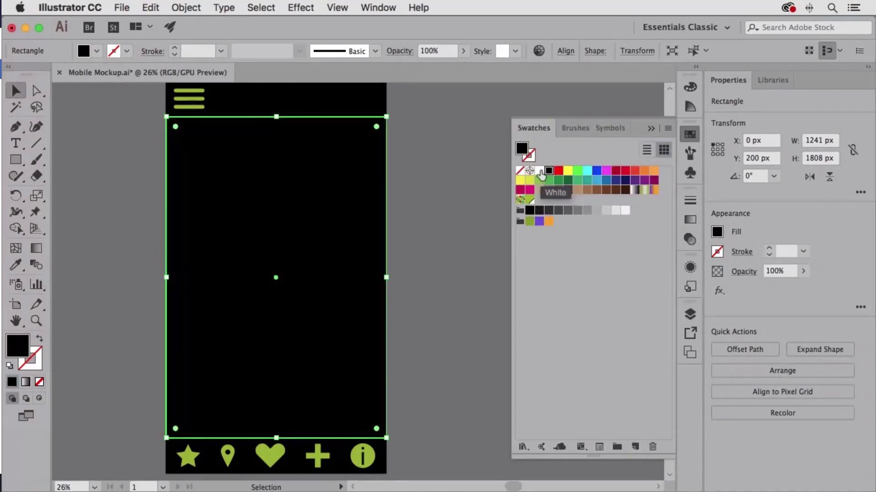
# Move the black rectangle into the Photo Elements layer and delete the emptied Isolation Mode layer.
pyautogui.click(689, 315)
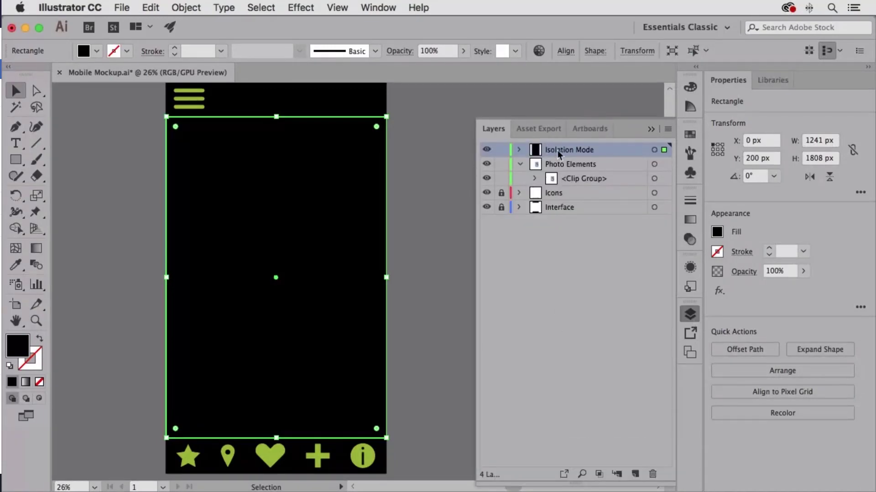
pyautogui.click(664, 164)
pyautogui.moveTo(665, 170); pyautogui.dragTo(664, 165)
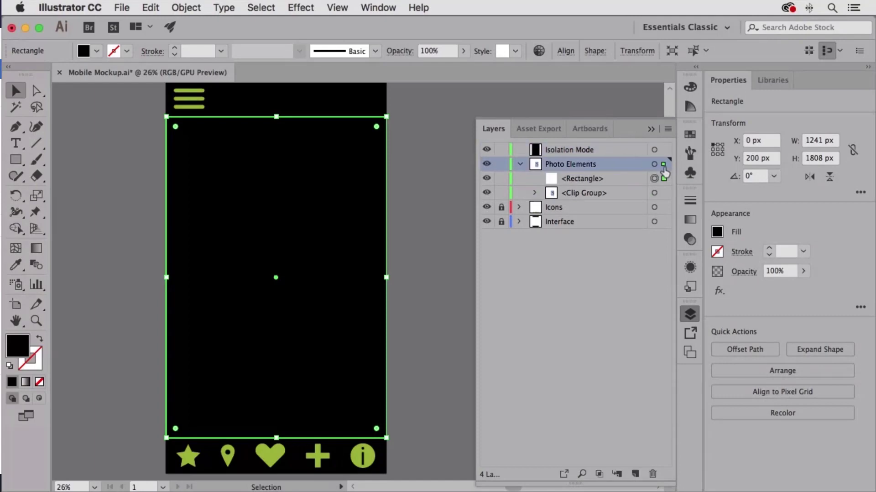
pyautogui.click(607, 149)
pyautogui.click(653, 475)
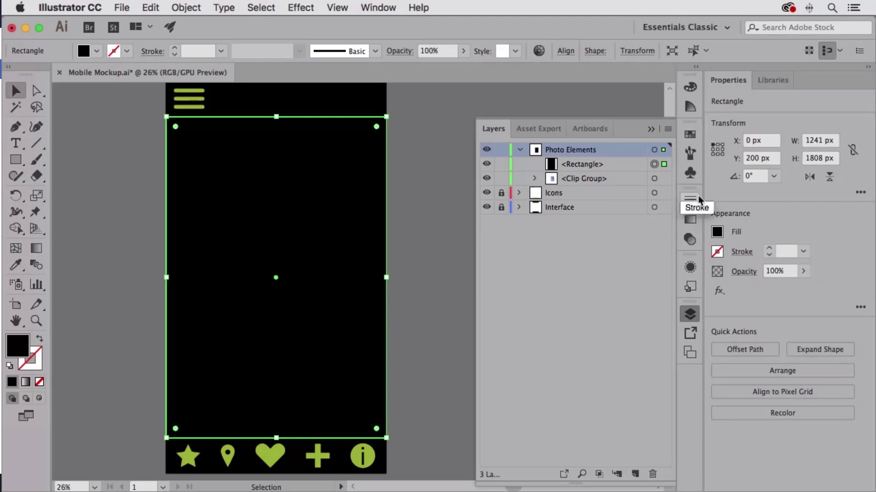
pyautogui.click(691, 314)
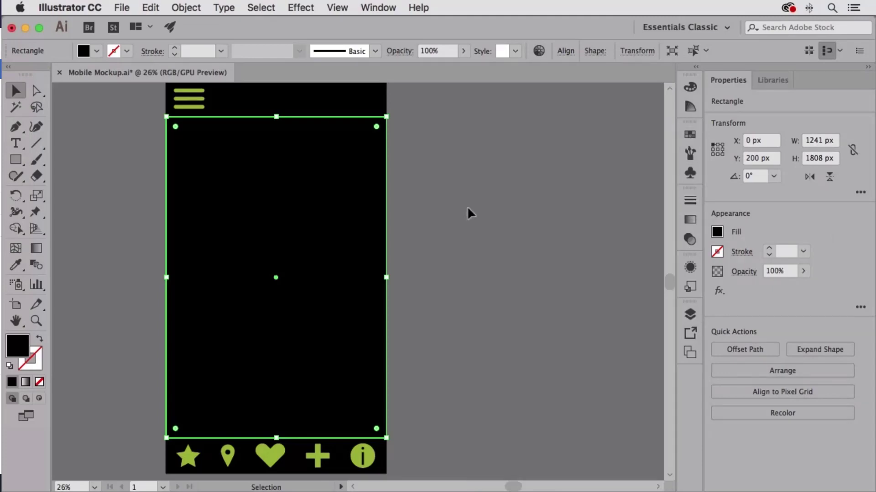
# Set the black rectangle's reference point to top center and divide its height by 3, making it 602.667 px.
pyautogui.click(377, 7)
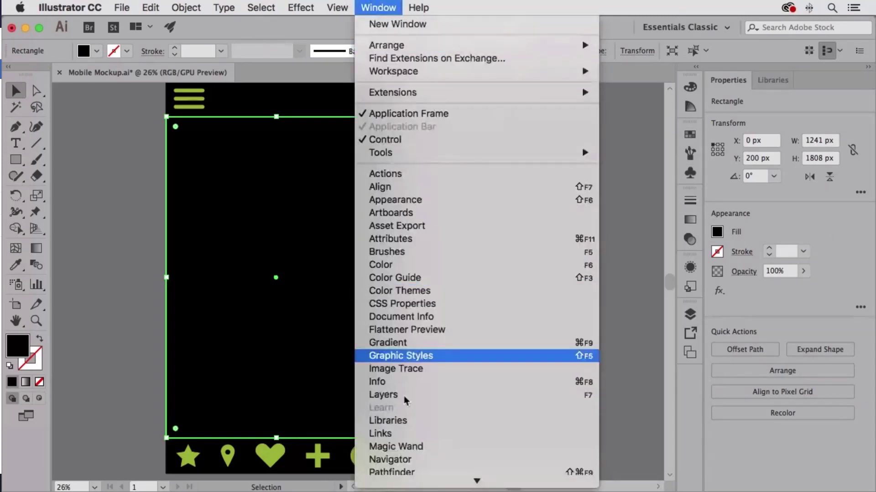
pyautogui.click(406, 343)
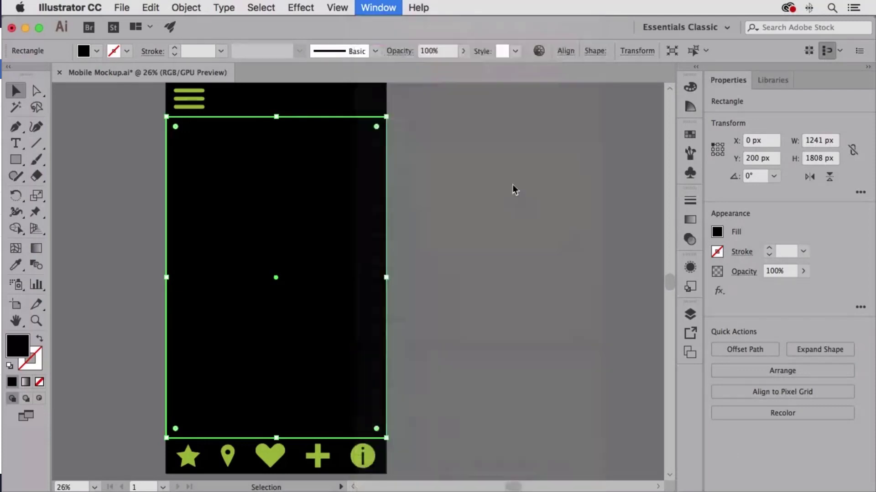
pyautogui.moveTo(516, 106); pyautogui.dragTo(502, 123)
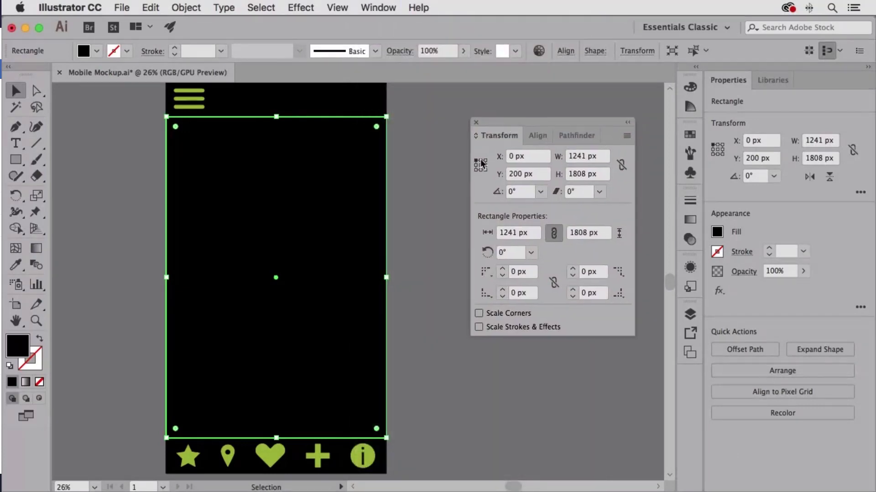
pyautogui.click(482, 164)
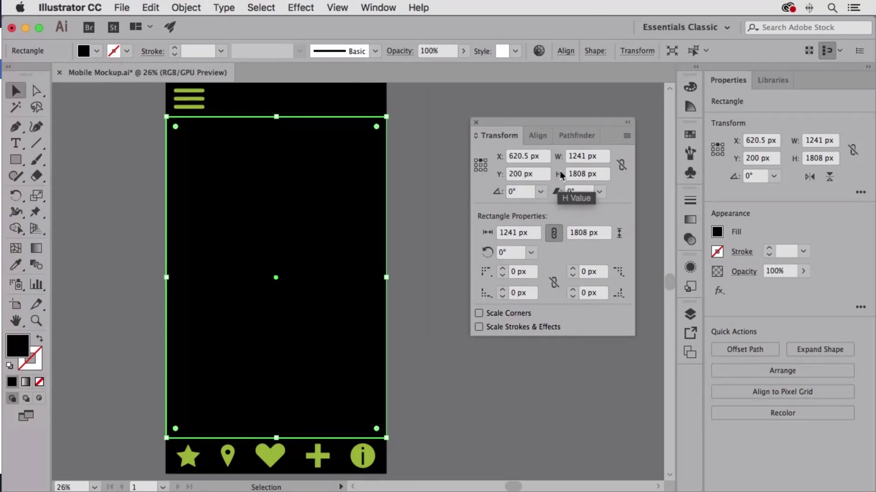
pyautogui.click(602, 174)
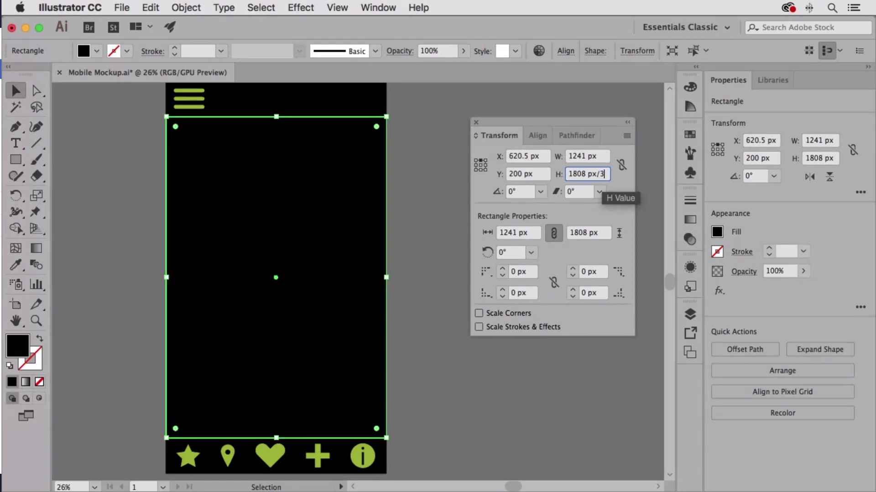
pyautogui.write('/3')
pyautogui.press('Return')
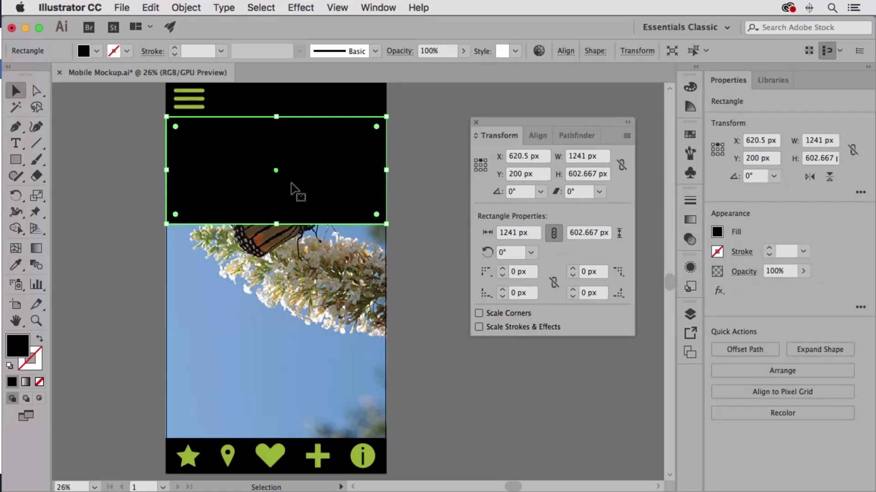
# Duplicate the black rectangle straight downward and snap the copy's top edge against the original's bottom edge, at about Y 803 px.
pyautogui.moveTo(306, 170); pyautogui.dragTo(307, 280)
pyautogui.moveTo(170, 220); pyautogui.dragTo(532, 338)
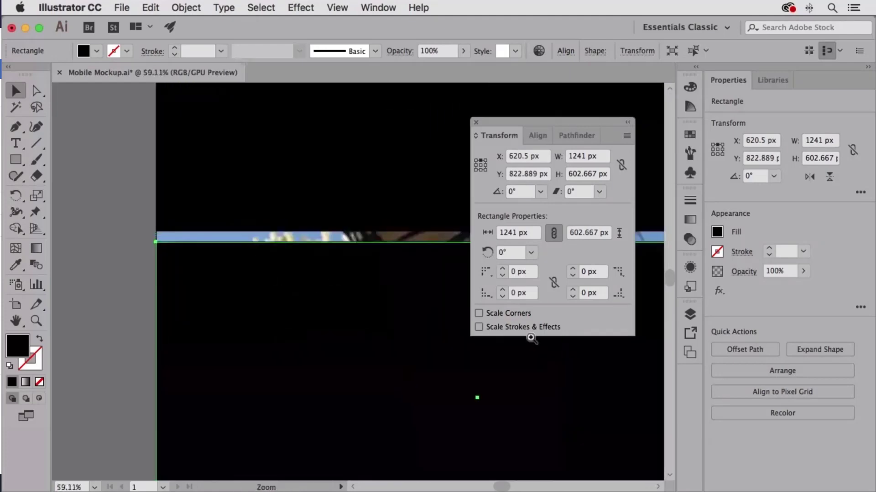
pyautogui.moveTo(210, 252); pyautogui.dragTo(381, 315)
pyautogui.moveTo(181, 336); pyautogui.dragTo(360, 340)
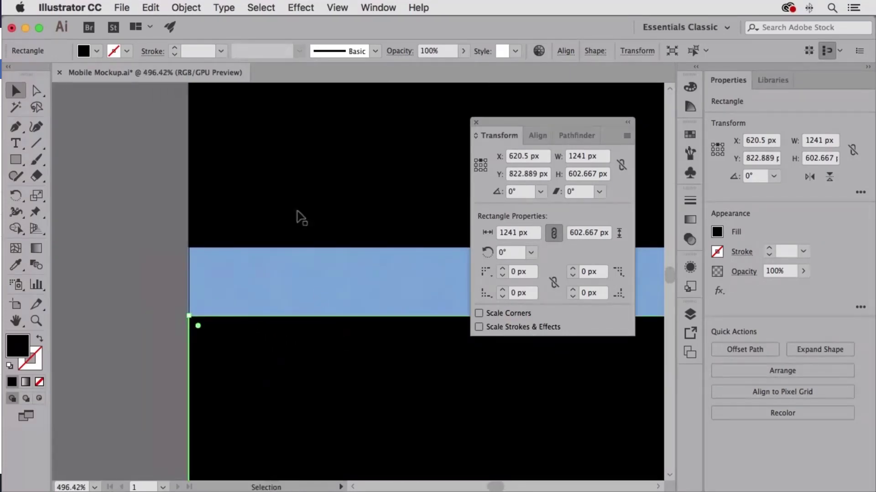
pyautogui.moveTo(307, 352); pyautogui.dragTo(307, 287)
pyautogui.press('super+0')
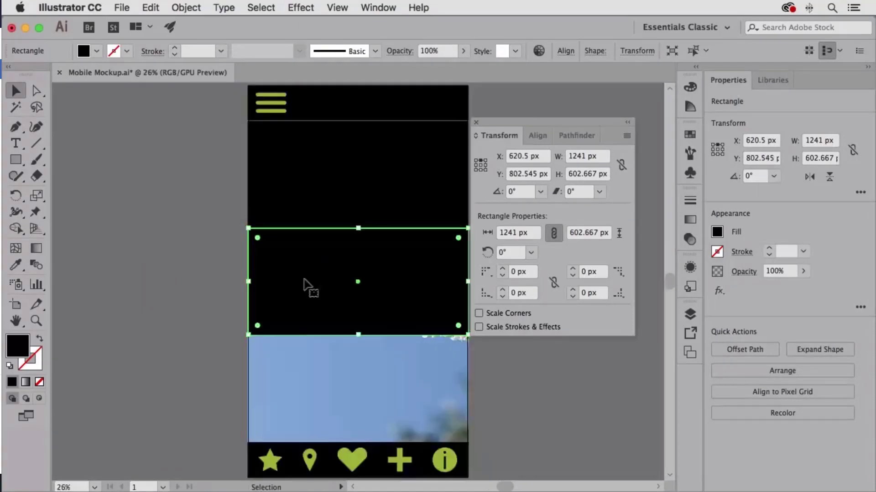
# Duplicate the middle black rectangle straight downward and snap the copy's top edge to its bottom edge, at about Y 1405 px.
pyautogui.scroll(-5, 306, 274)
pyautogui.hscroll(3, 306, 274)
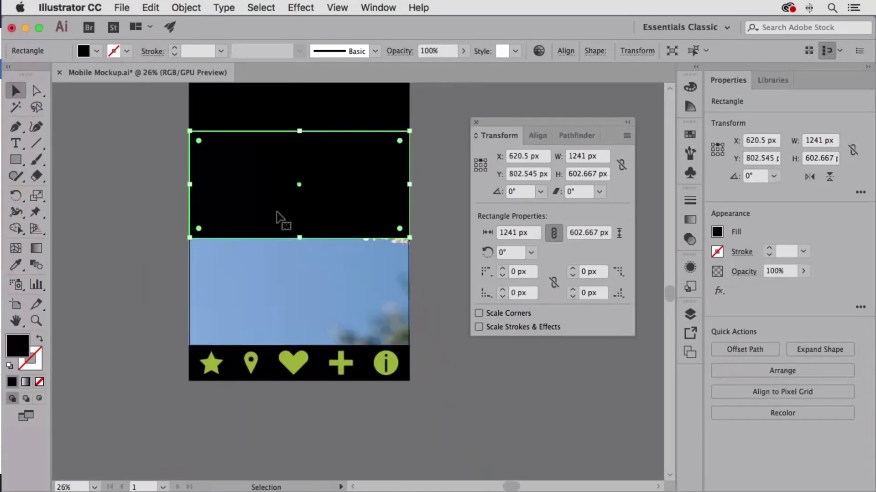
pyautogui.moveTo(267, 210); pyautogui.dragTo(265, 317)
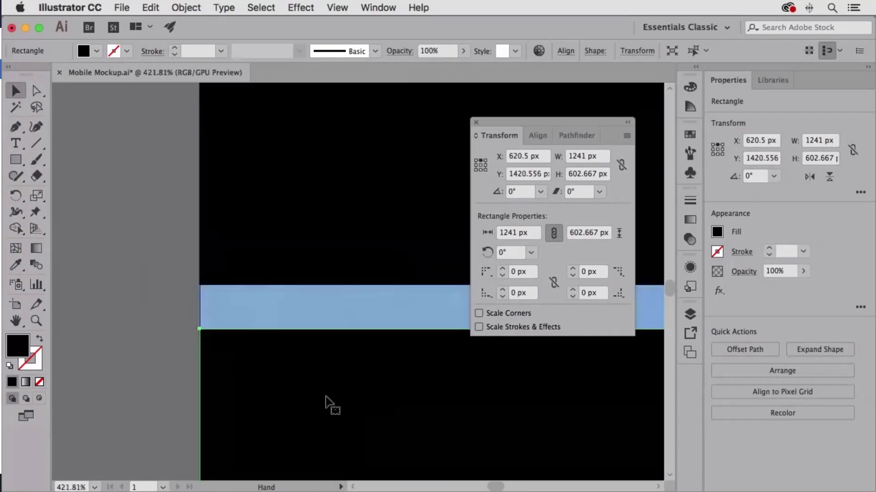
pyautogui.moveTo(288, 391); pyautogui.dragTo(288, 350)
pyautogui.press('space')
pyautogui.moveTo(419, 398); pyautogui.dragTo(371, 275)
pyautogui.click(669, 358)
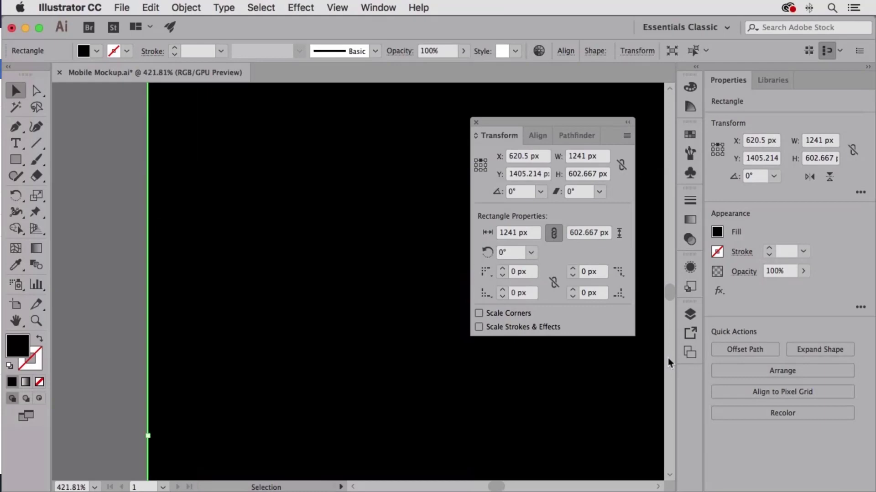
pyautogui.click(668, 367)
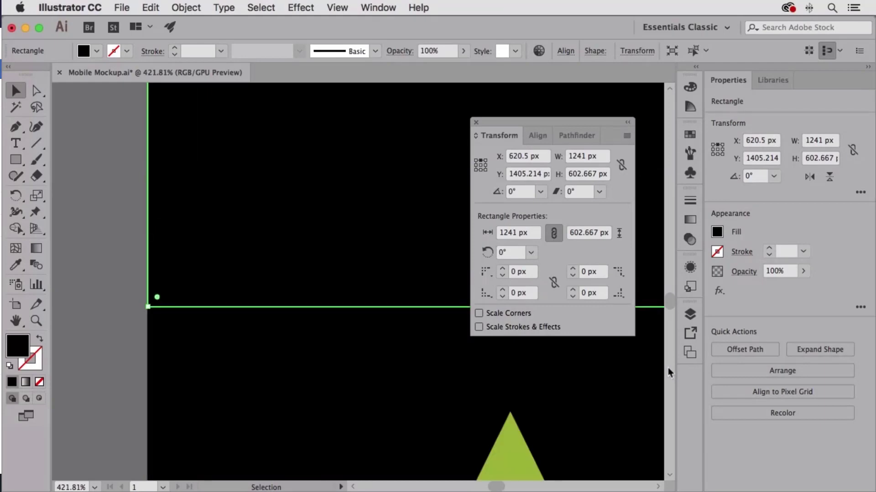
pyautogui.click(116, 300)
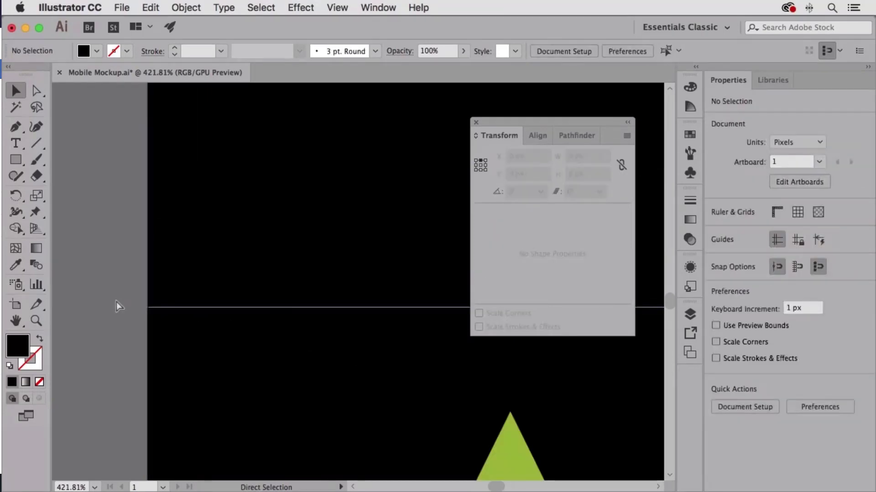
# Remove the fill from the uppermost of the three stacked black rectangles over the photo.
pyautogui.press('super+0')
pyautogui.moveTo(178, 274); pyautogui.dragTo(123, 277)
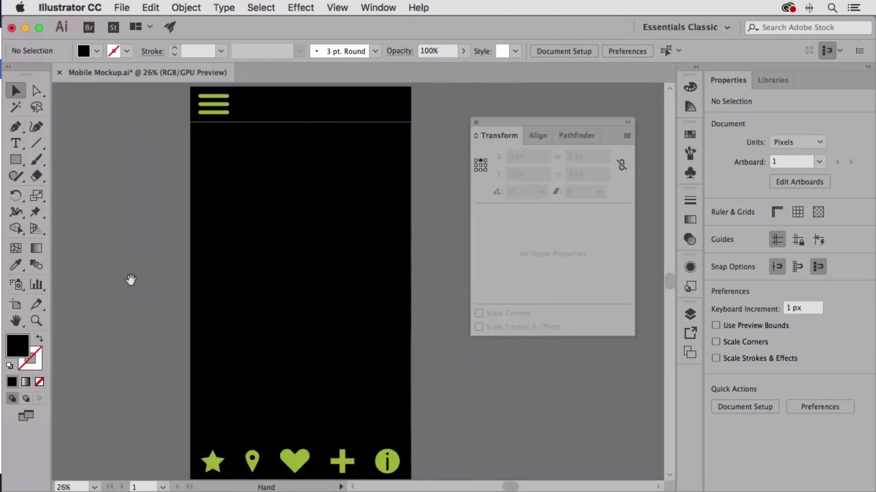
pyautogui.click(264, 182)
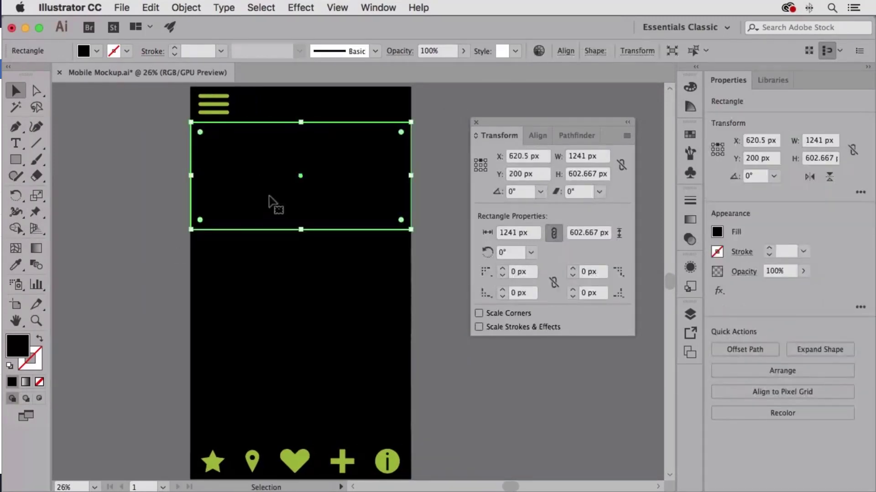
pyautogui.click(40, 381)
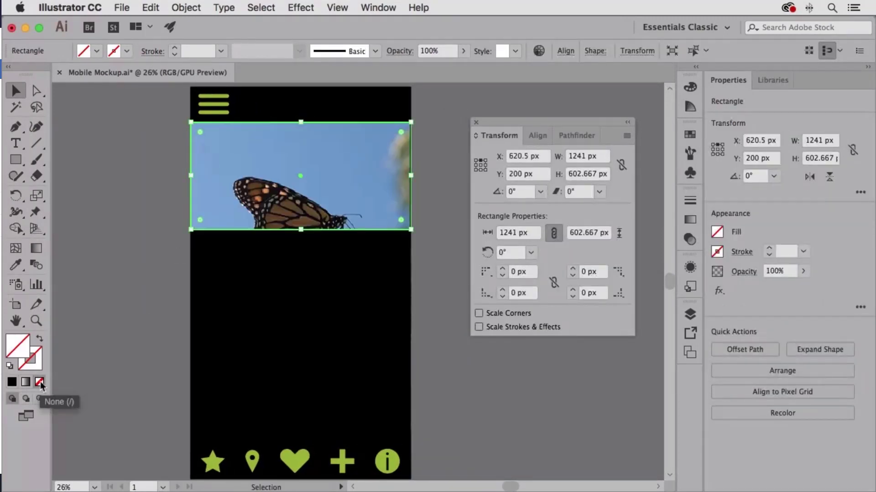
# Set the middle black rectangle's blending mode to Color and its opacity to 70%.
pyautogui.click(241, 262)
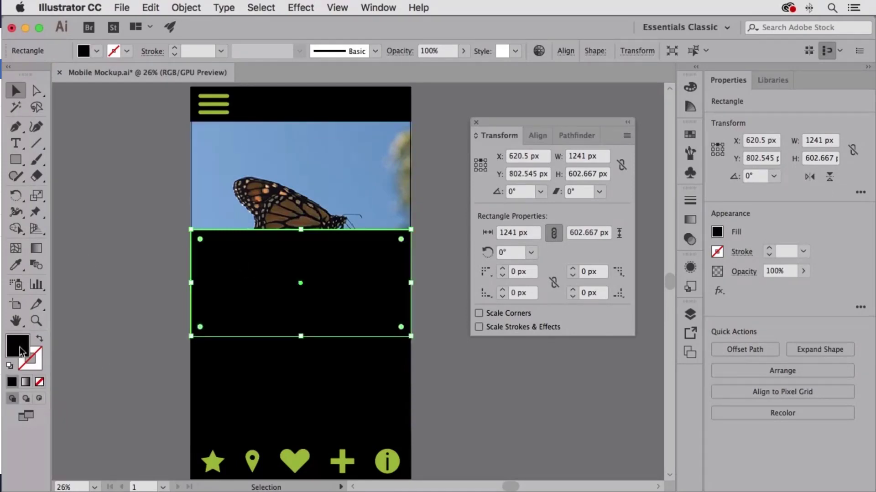
pyautogui.click(694, 241)
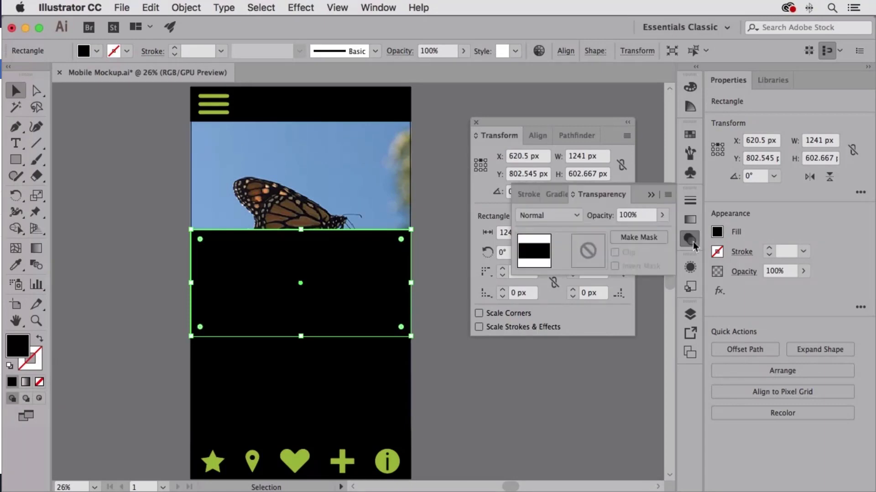
pyautogui.click(578, 217)
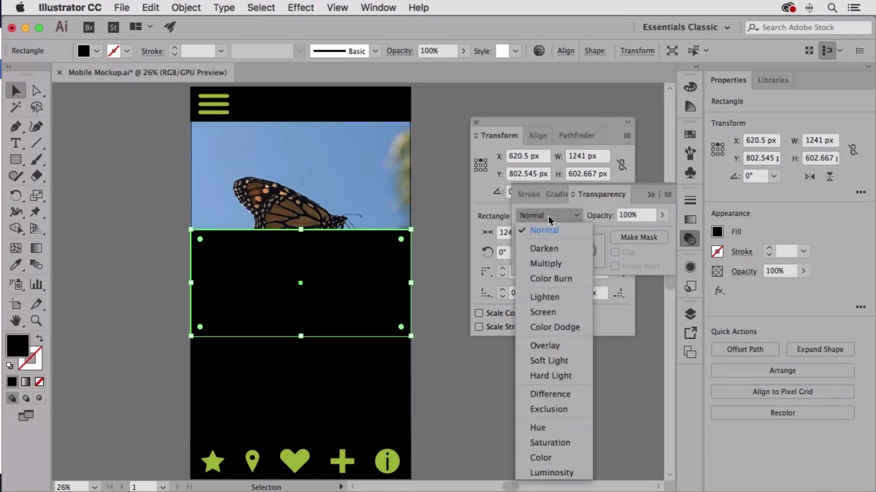
pyautogui.click(559, 458)
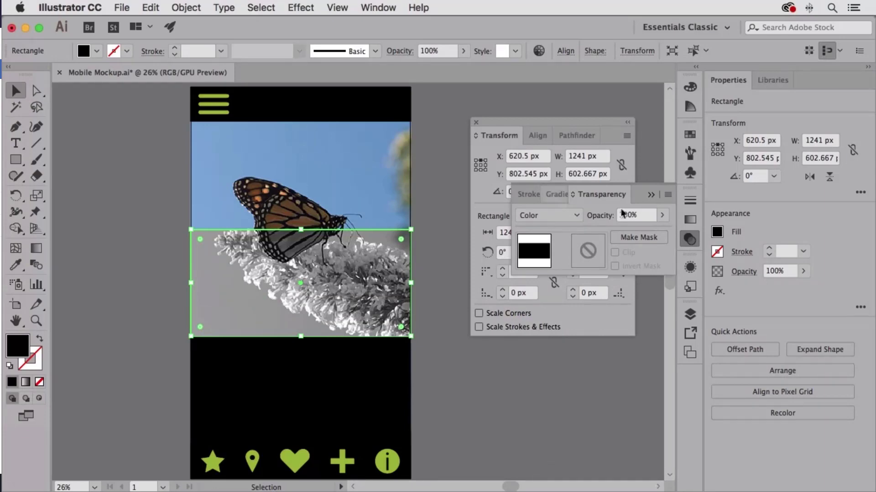
pyautogui.click(643, 215)
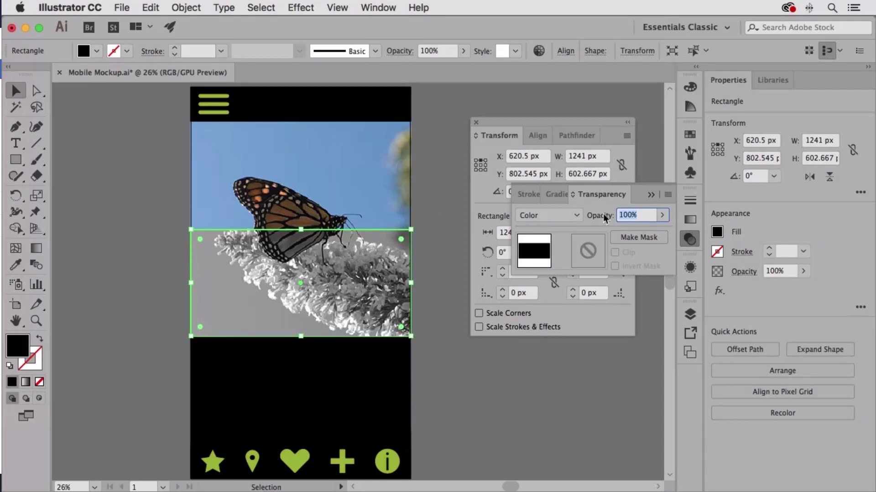
pyautogui.write('70')
pyautogui.press('Return')
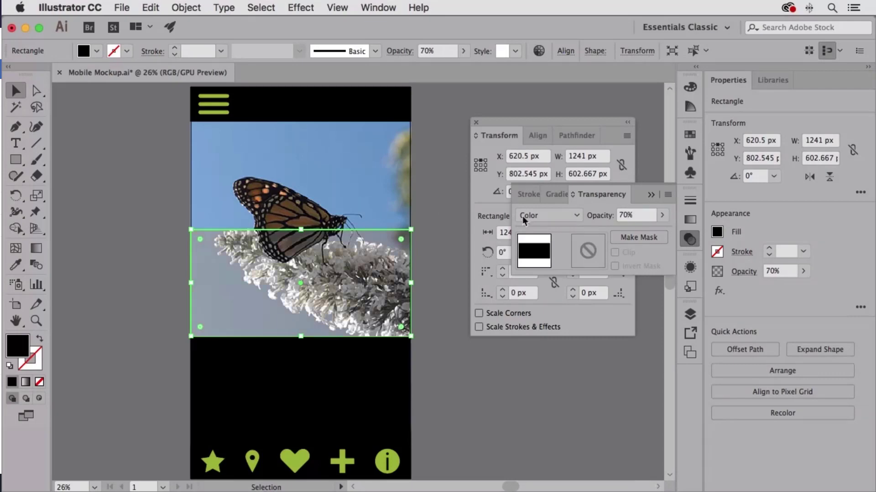
pyautogui.click(140, 210)
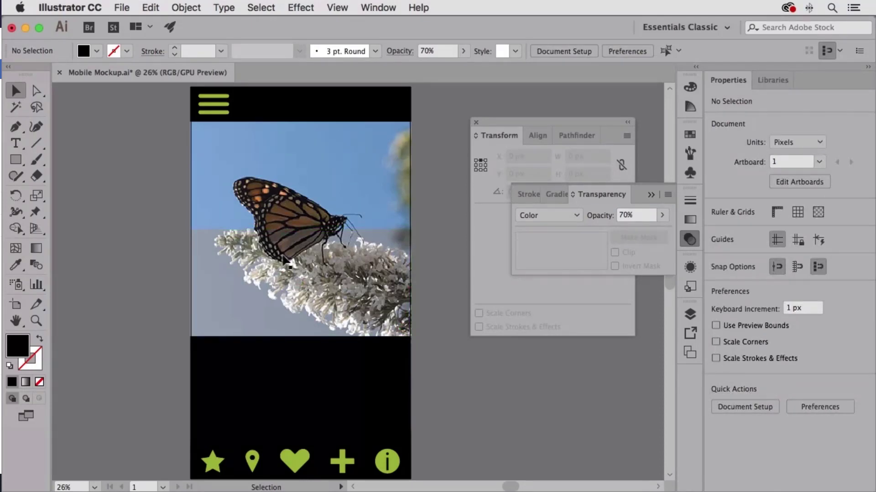
# Set the lowest stacked rectangle's blending mode to Color, and close the Transparency and Transform panels.
pyautogui.click(298, 370)
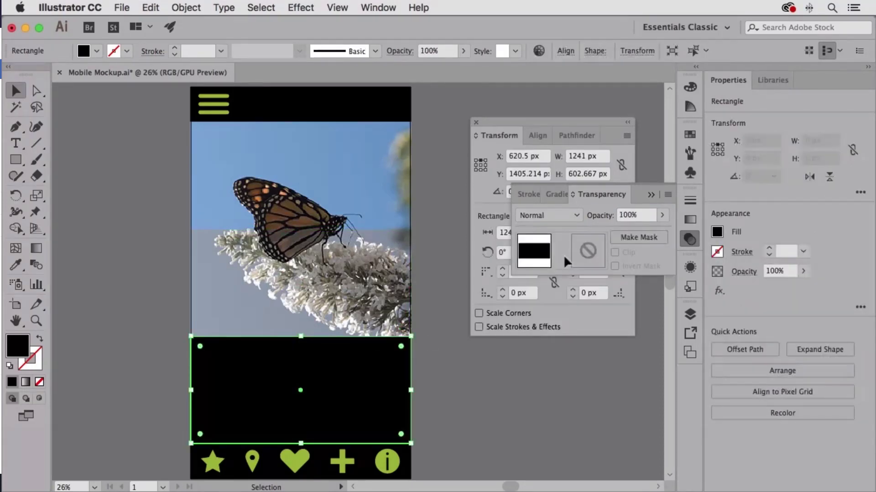
pyautogui.click(563, 214)
pyautogui.click(552, 458)
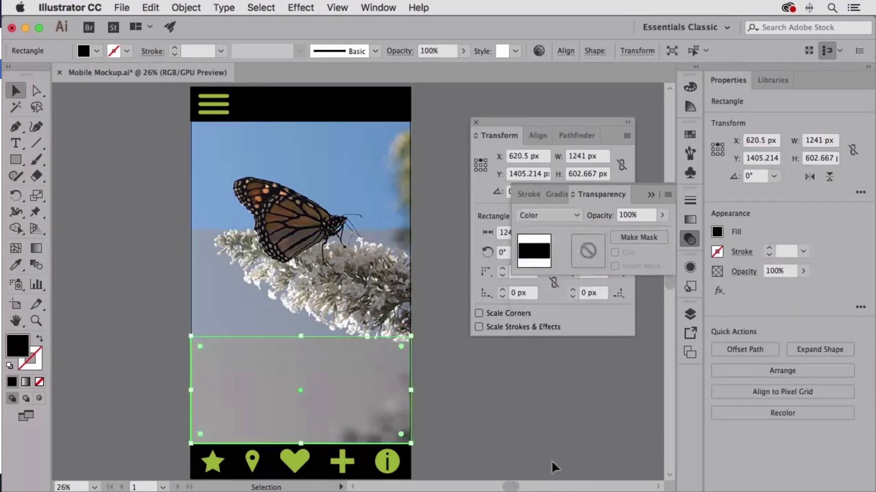
pyautogui.click(146, 259)
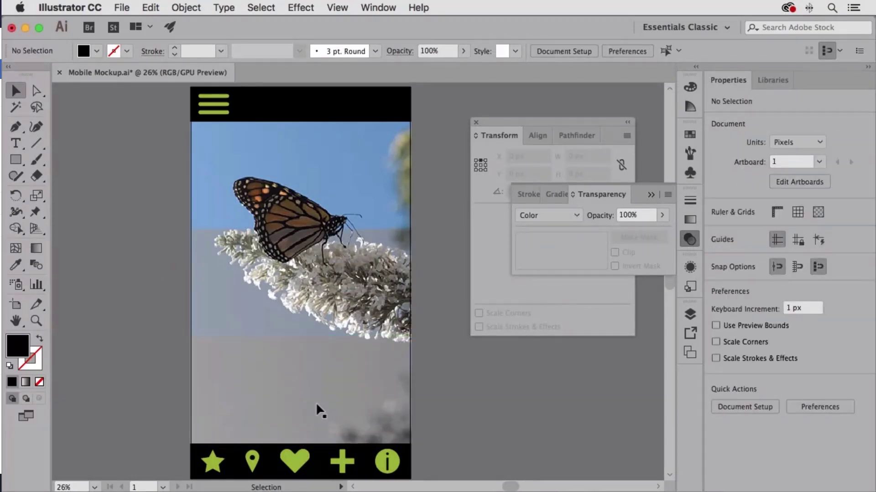
pyautogui.click(691, 239)
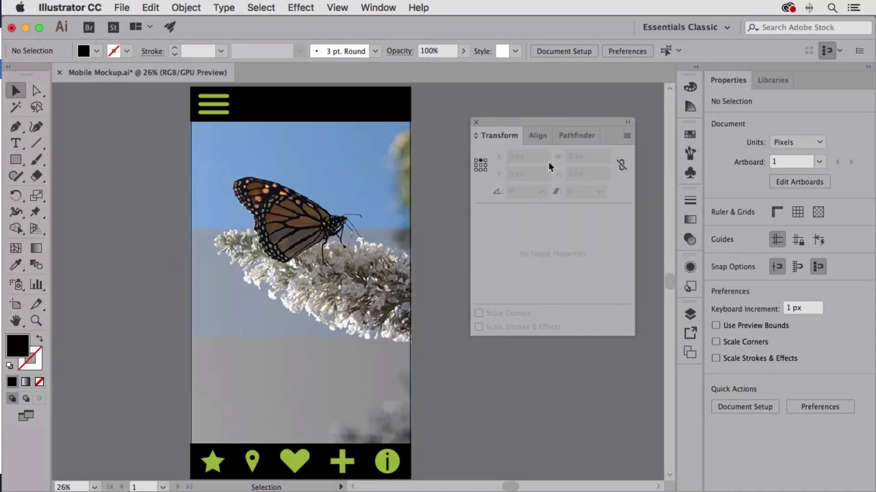
pyautogui.click(477, 122)
# Add the point text "The Insectarium" beside the menu icon in the mockup's header bar.
pyautogui.moveTo(514, 227); pyautogui.dragTo(560, 228)
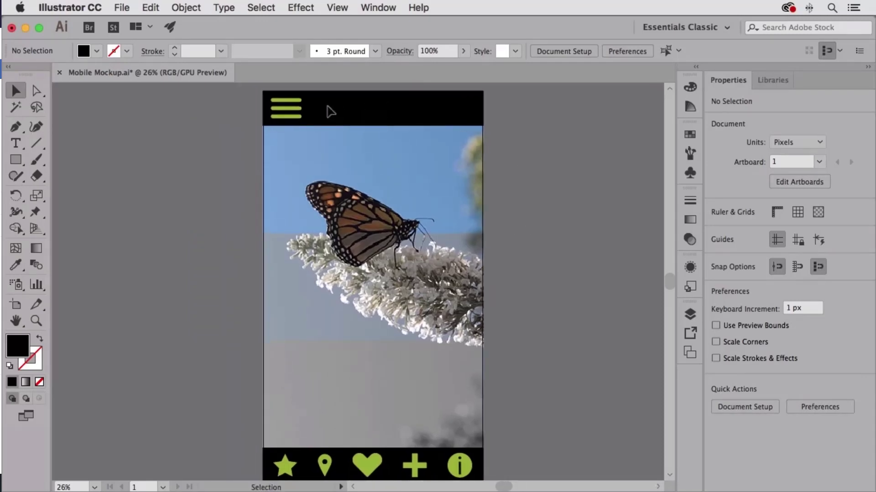
pyautogui.click(20, 145)
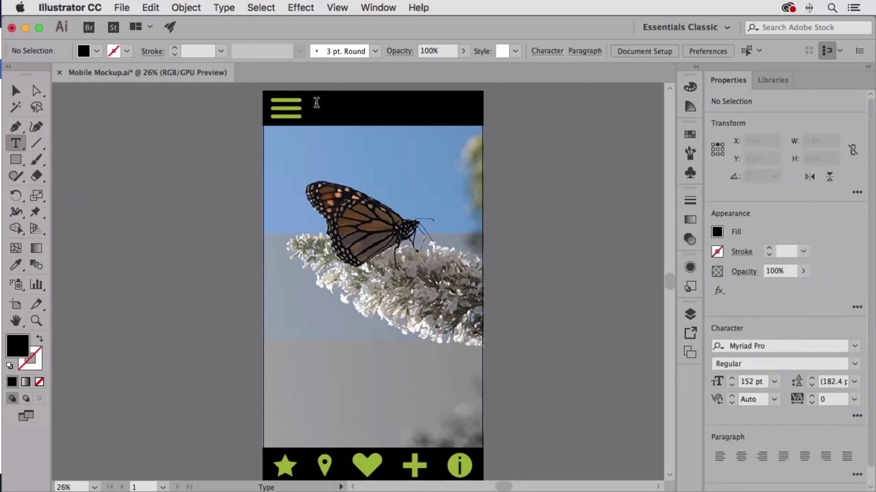
pyautogui.click(317, 105)
pyautogui.press('BackSpace')
pyautogui.scroll(2, 336, 131)
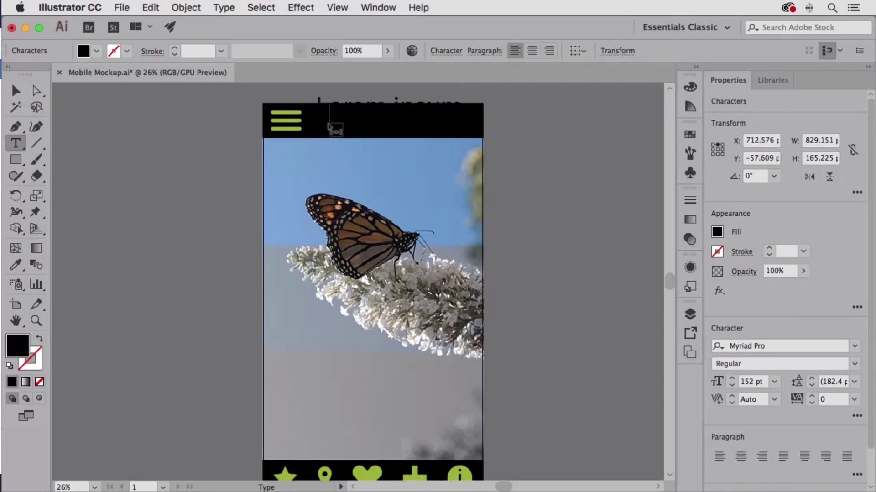
pyautogui.write('The Insectari')
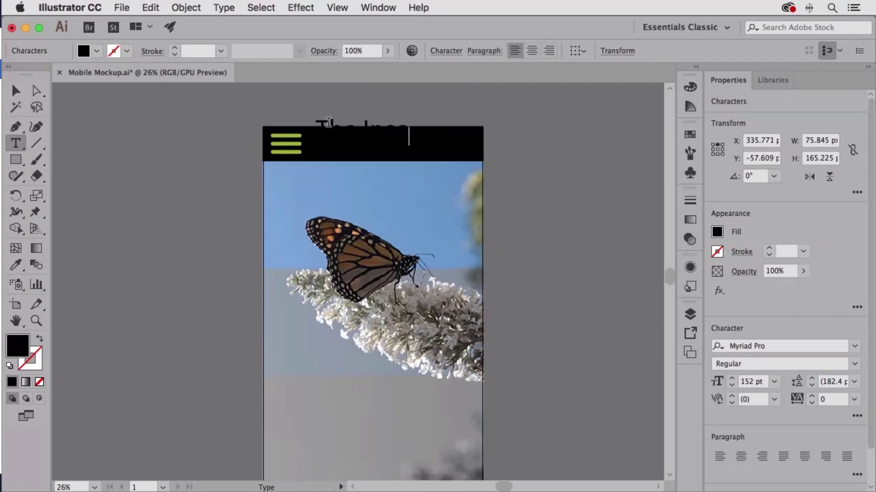
pyautogui.write('um')
# Fill all of the header title text with the white swatch.
pyautogui.press('super+a')
pyautogui.click(691, 134)
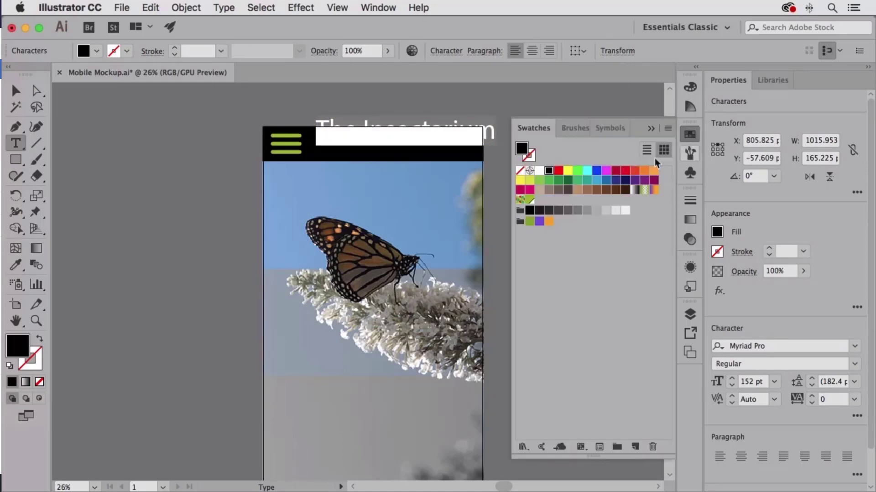
pyautogui.click(540, 170)
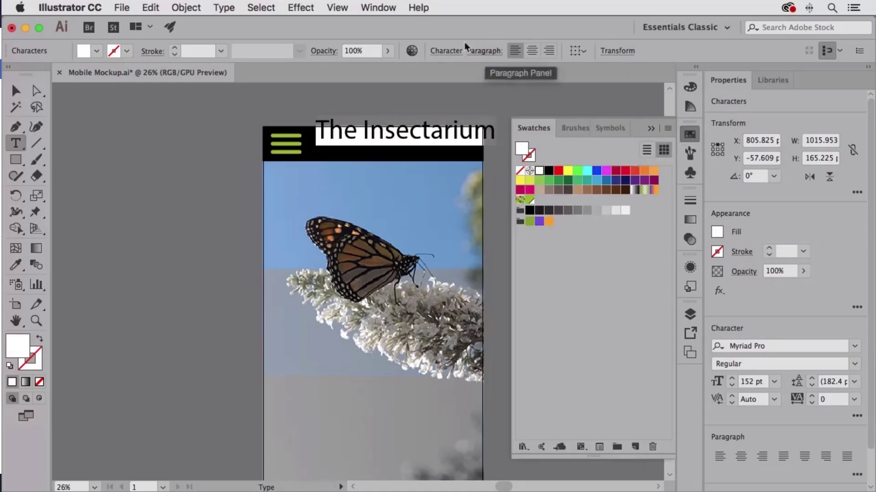
# Change the header title's font to Clavo Medium and reduce its size to 107 pt.
pyautogui.click(447, 50)
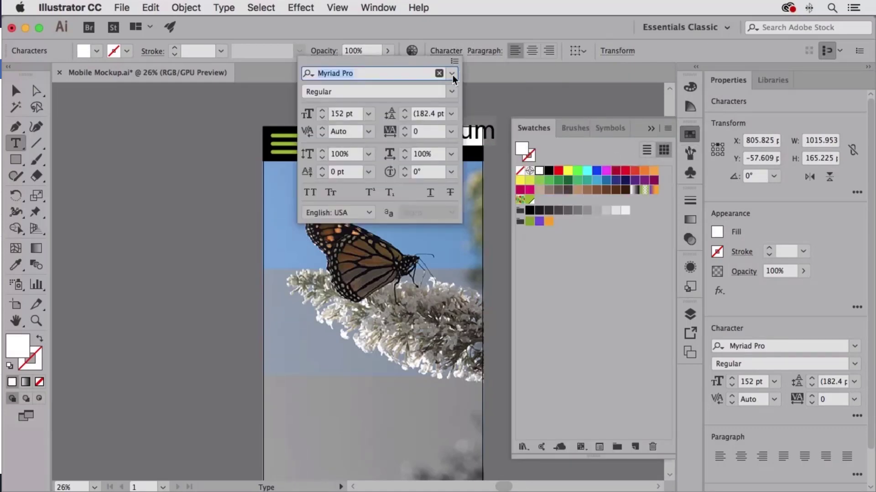
pyautogui.click(452, 73)
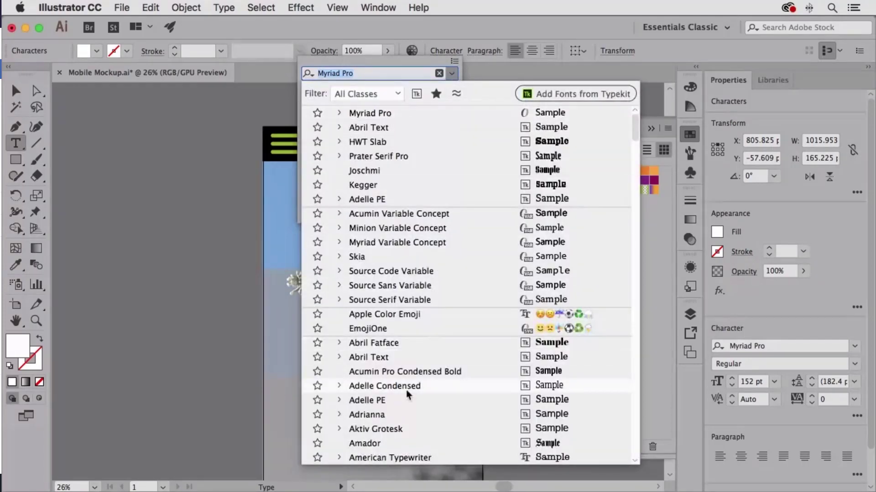
pyautogui.scroll(-15, 408, 393)
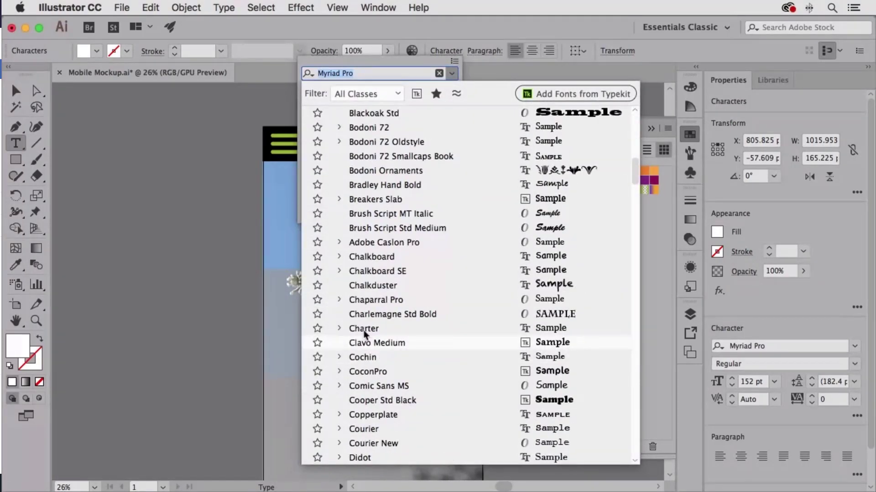
pyautogui.scroll(-3, 382, 427)
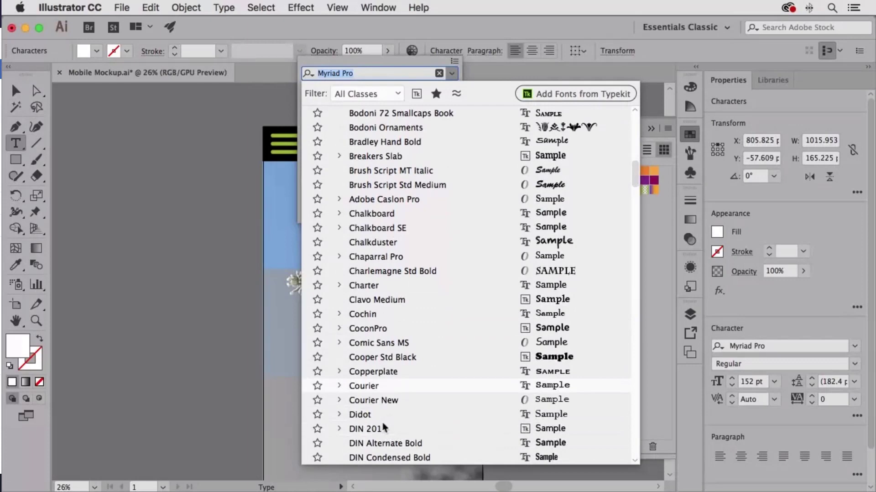
pyautogui.click(371, 299)
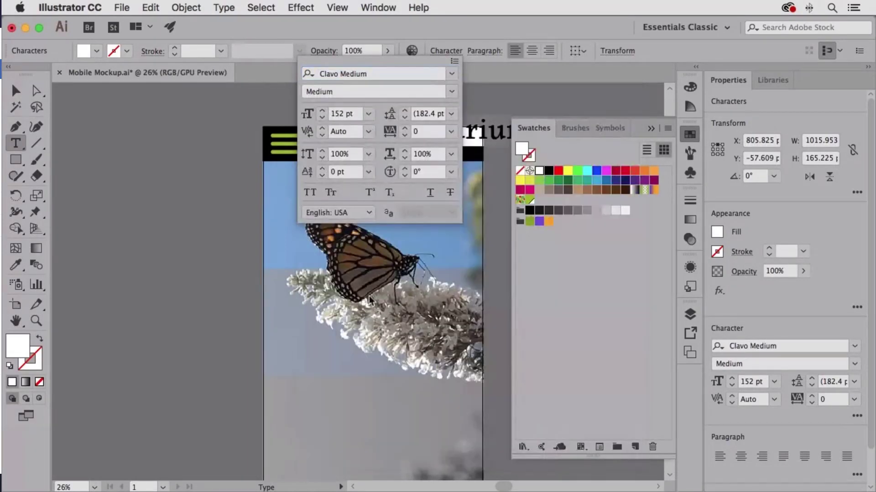
pyautogui.click(433, 52)
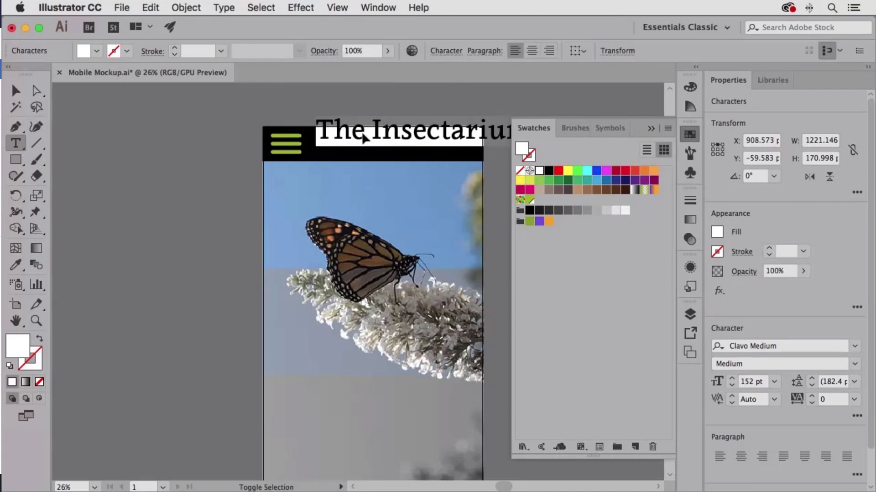
pyautogui.hotkey('ctrl', 'shift', ',')
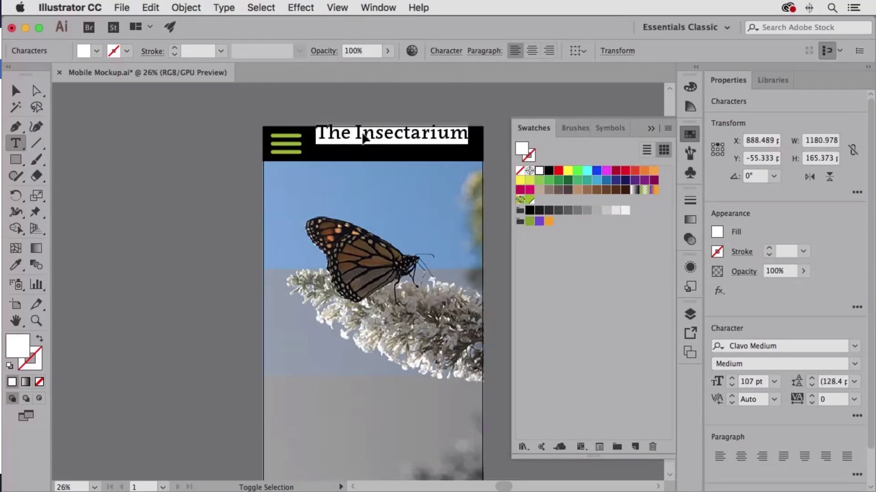
# Move the title down into the black header bar and nudge it into place, at about X 747 px, Y 43 px.
pyautogui.click(15, 90)
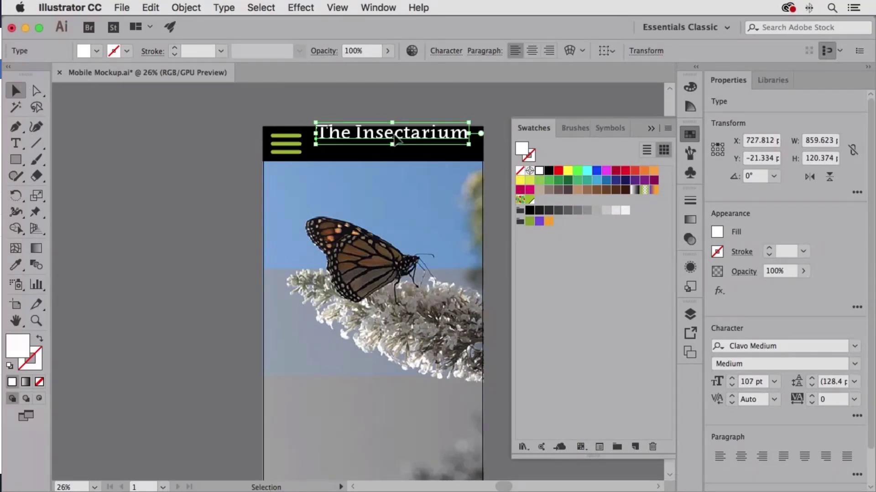
pyautogui.moveTo(395, 140); pyautogui.dragTo(399, 151)
pyautogui.press('Down')
pyautogui.press('Down')
pyautogui.press('Down')
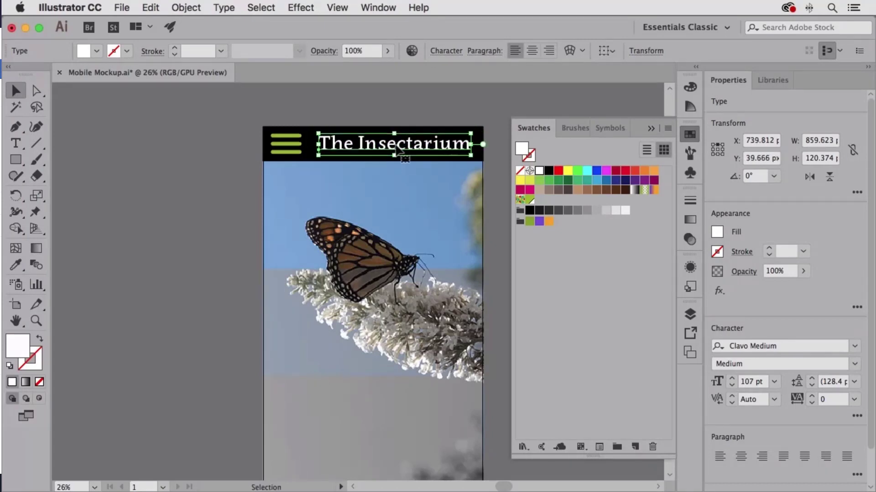
pyautogui.press('Down')
pyautogui.press('Down')
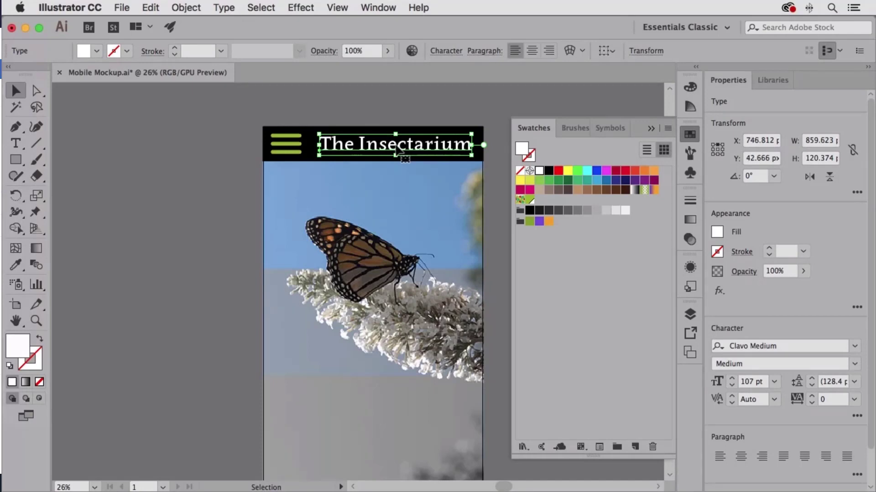
# Draw a rectangle about 1234 by 120 px along the bottom edge of the uppermost image section and fill it with black.
pyautogui.click(395, 115)
pyautogui.press('space')
pyautogui.moveTo(465, 295); pyautogui.dragTo(447, 259)
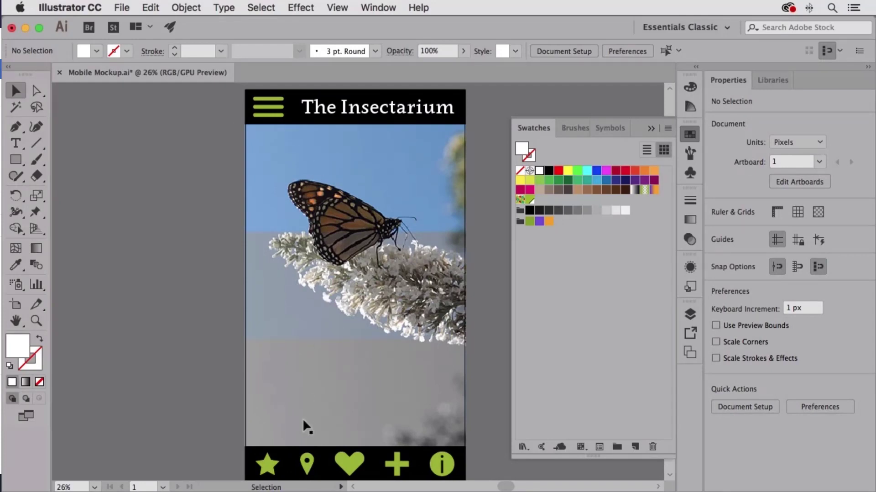
pyautogui.click(15, 162)
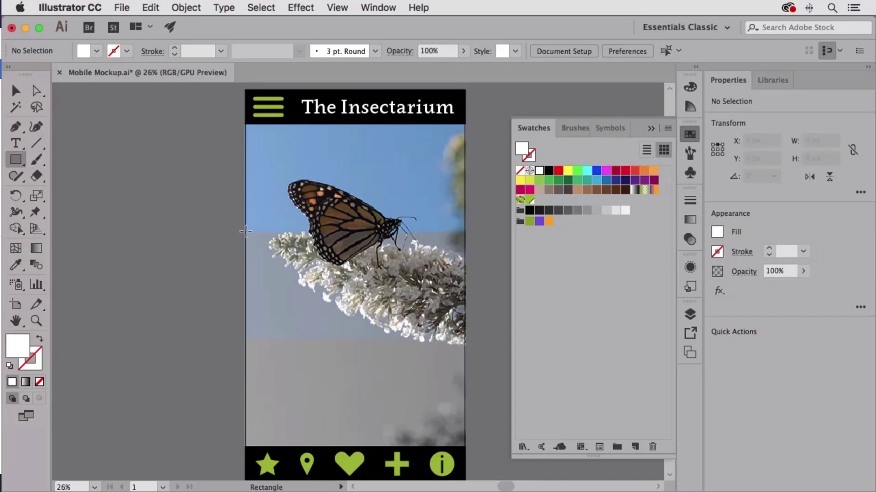
pyautogui.moveTo(247, 231); pyautogui.dragTo(466, 209)
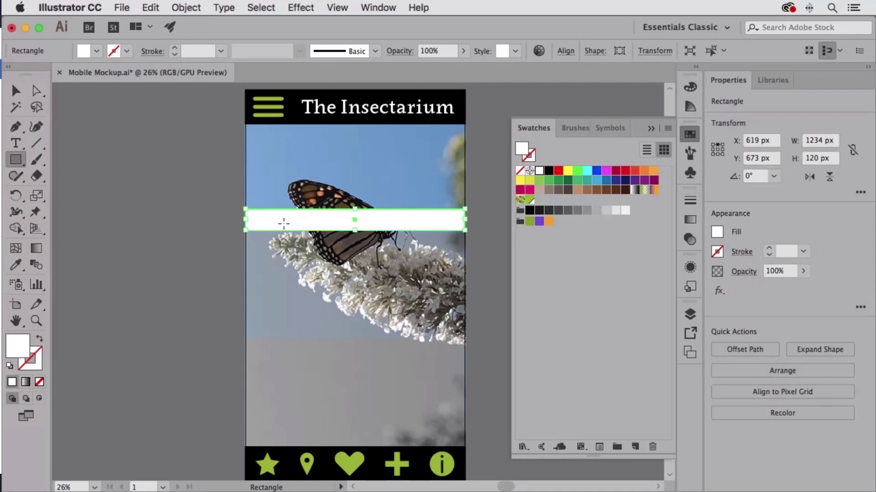
pyautogui.click(549, 171)
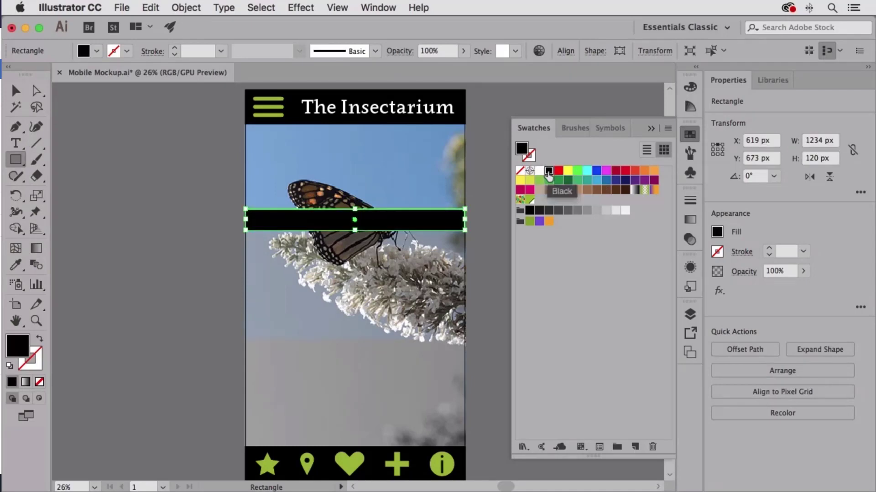
# Set the black bar's opacity to 50%.
pyautogui.click(690, 267)
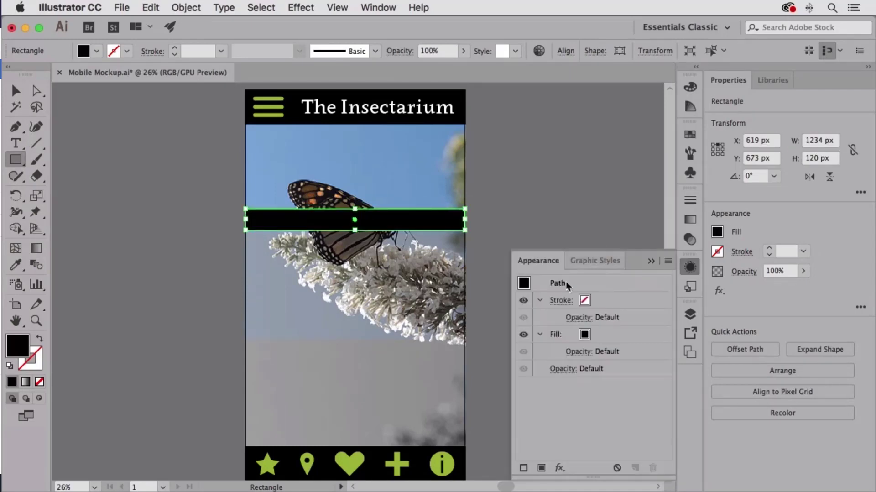
pyautogui.click(690, 240)
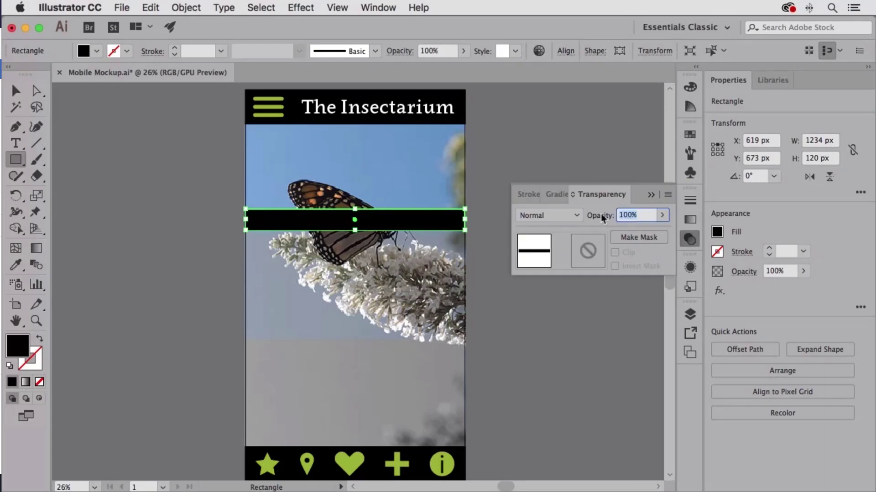
pyautogui.write('50')
pyautogui.press('Return')
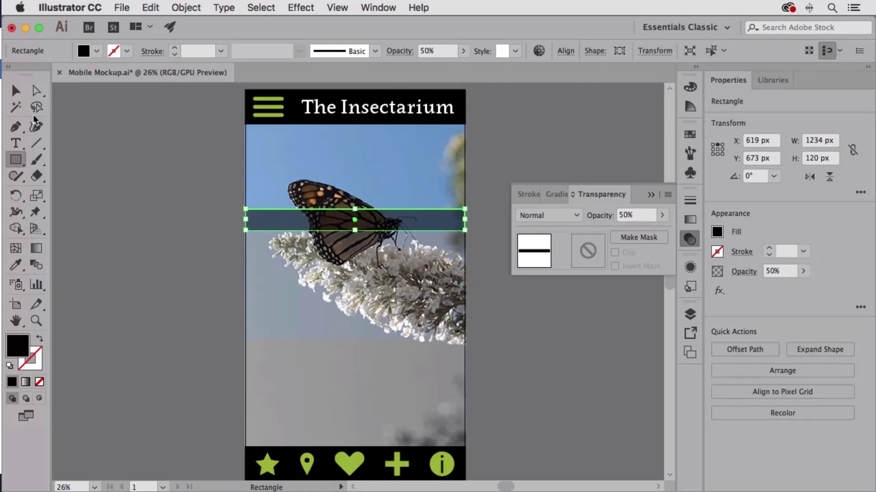
# Add the point text "Butterflies" on the empty canvas beside the artboard.
pyautogui.click(16, 143)
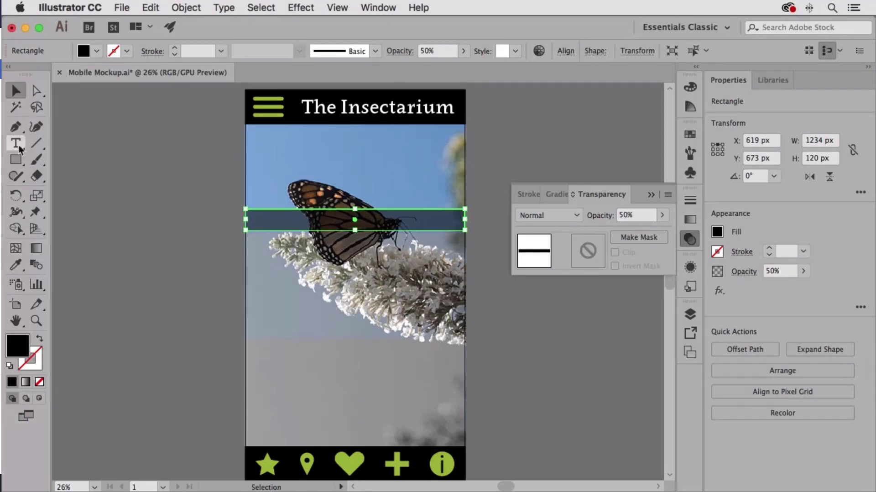
pyautogui.click(134, 214)
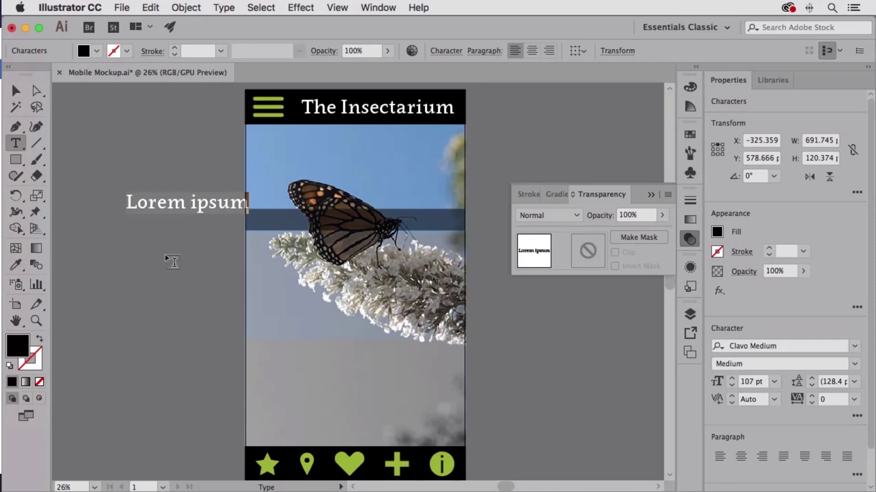
pyautogui.write('Butterfli')
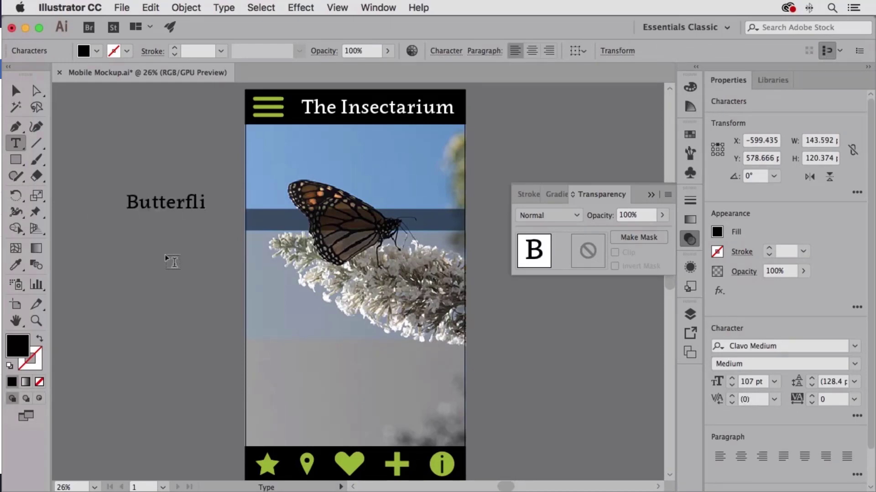
pyautogui.write('es')
pyautogui.press('Escape')
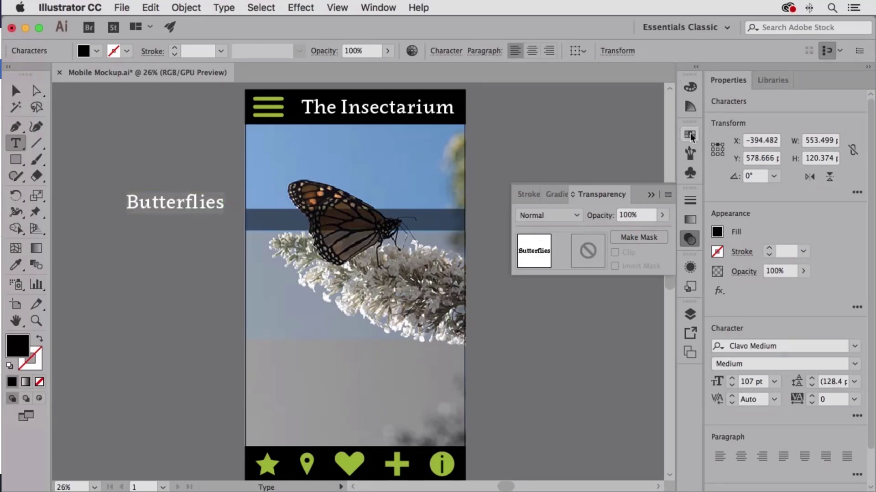
# Fill the "Butterflies" text with the white swatch and reduce its size to 57 pt.
pyautogui.click(691, 135)
pyautogui.click(539, 170)
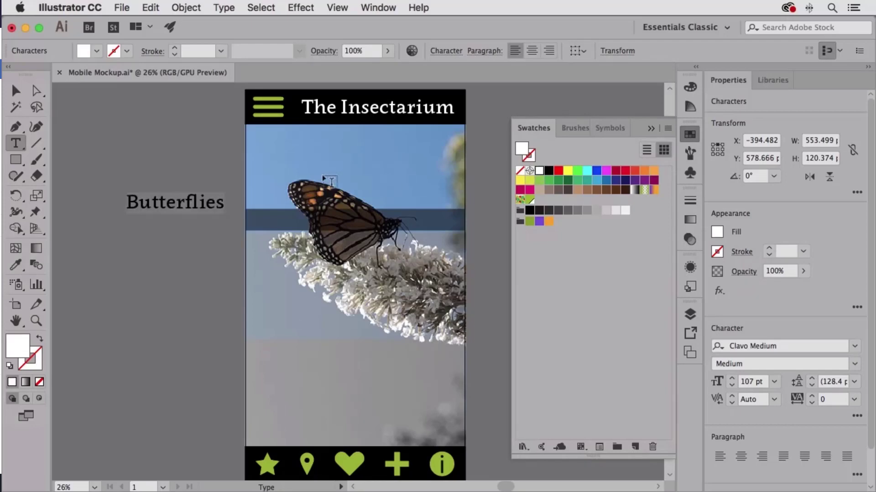
pyautogui.press('super+shift+comma')
pyautogui.press('super+shift+comma')
pyautogui.press('super+shift+comma')
pyautogui.press('super+shift+comma')
pyautogui.press('super+shift+comma')
pyautogui.press('super+shift+comma')
pyautogui.press('super+shift+comma')
pyautogui.press('super+shift+comma')
pyautogui.press('super+shift+comma')
pyautogui.press('super+shift+comma')
pyautogui.press('super+shift+comma')
pyautogui.press('super+shift+comma')
pyautogui.press('super+shift+comma')
pyautogui.press('super+shift+comma')
pyautogui.press('super+shift+comma')
pyautogui.press('super+shift+comma')
pyautogui.press('super+shift+comma')
pyautogui.press('super+shift+comma')
pyautogui.press('super+shift+comma')
pyautogui.press('super+shift+comma')
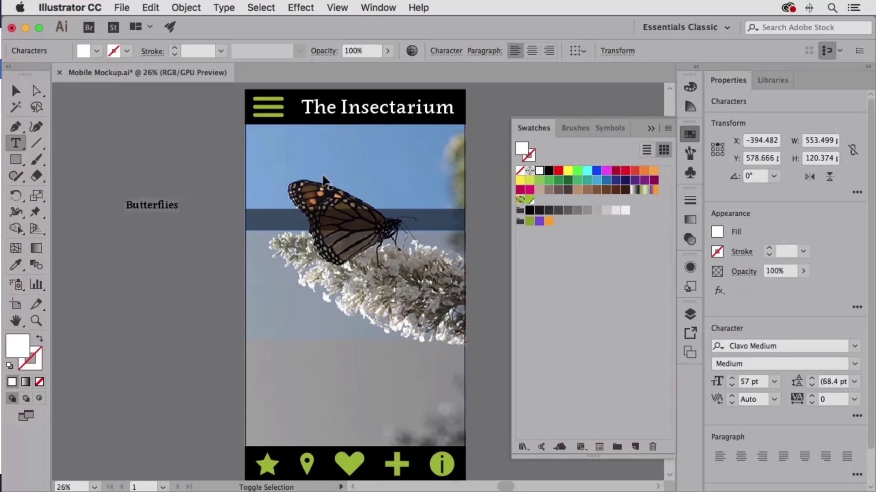
# Move the "Butterflies" label onto the left end of the semi-transparent bar, at about X 207 px, Y 702 px.
pyautogui.press('v')
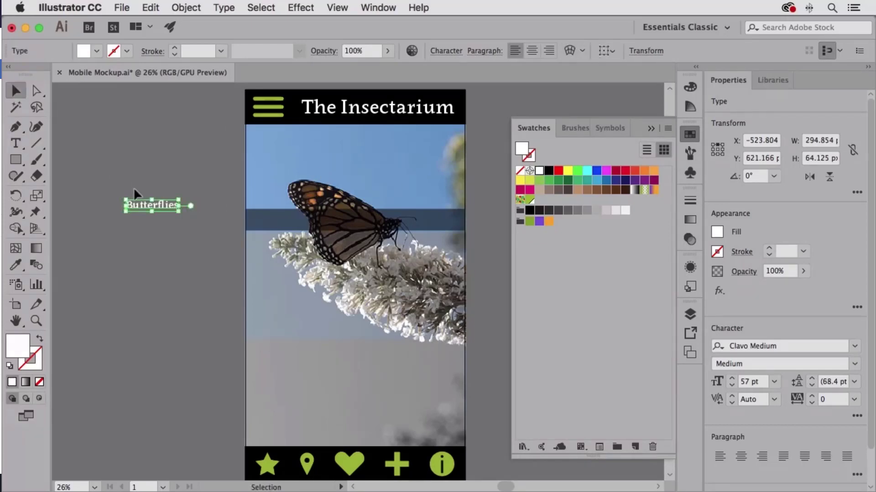
pyautogui.moveTo(158, 206); pyautogui.dragTo(268, 219)
pyautogui.click(157, 239)
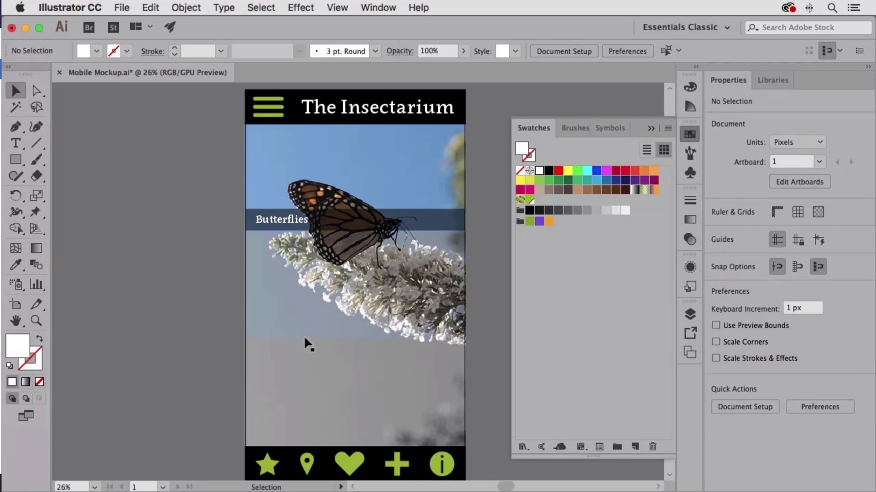
# Duplicate the "Butterflies" label together with its bar straight down to the bottom edge of the middle image section.
pyautogui.click(284, 222)
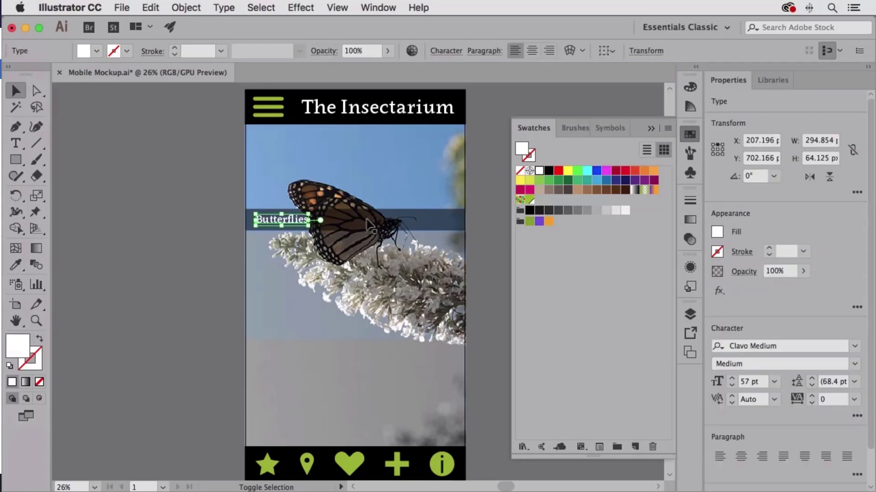
pyautogui.keyDown('shift'); pyautogui.click(372, 224); pyautogui.keyUp('shift')
pyautogui.moveTo(332, 222); pyautogui.dragTo(333, 328)
pyautogui.click(204, 325)
# Replace the text of the copied label on the middle section's bar with "Insects".
pyautogui.doubleClick(288, 329)
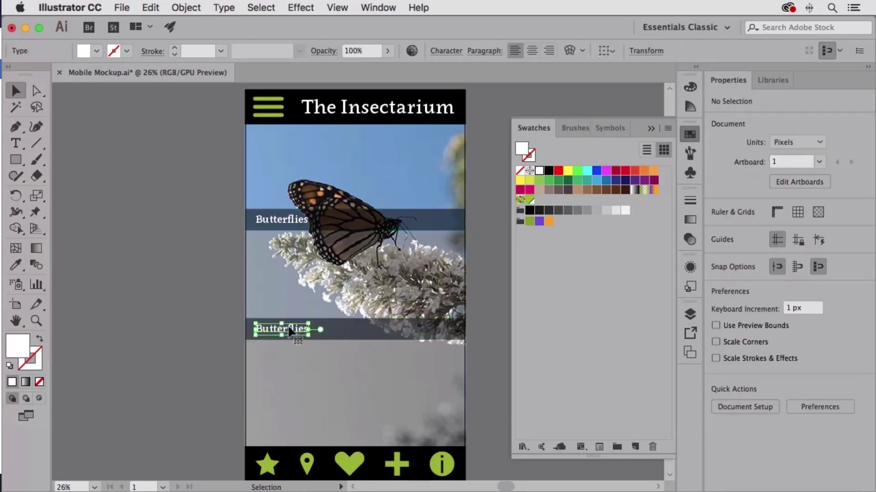
pyautogui.doubleClick(289, 328)
pyautogui.press('BackSpace')
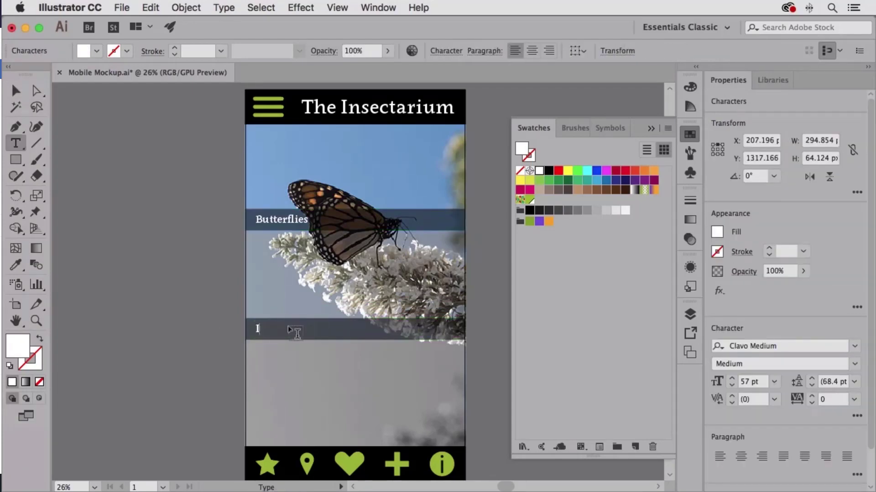
pyautogui.write('Insects')
pyautogui.press('Escape')
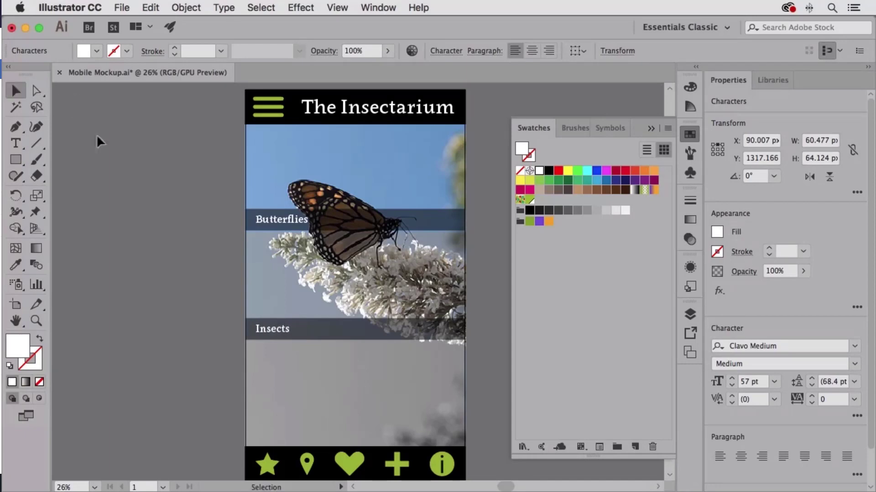
# Duplicate the "Insects" label and its bar straight down to sit just above the bottom icon bar.
pyautogui.keyDown('shift'); pyautogui.click(324, 333); pyautogui.keyUp('shift')
pyautogui.moveTo(323, 333); pyautogui.dragTo(319, 437)
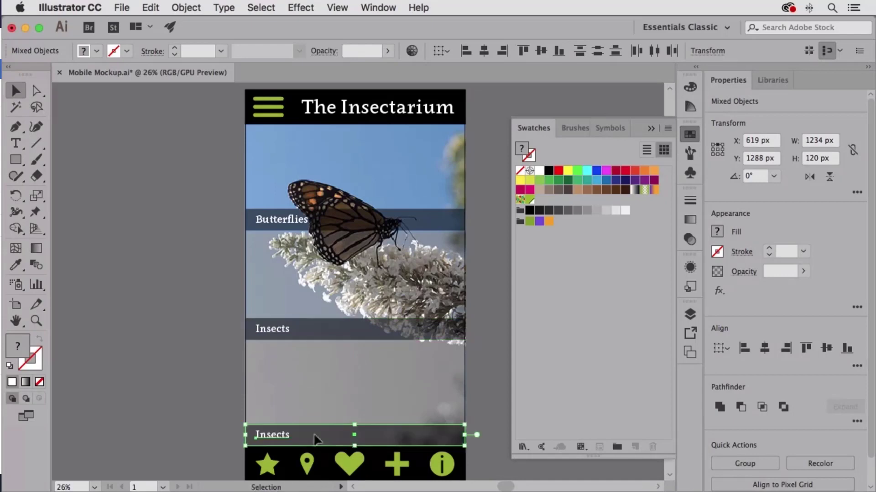
pyautogui.click(208, 429)
# Change the lowest bar's label to "Other", deselect the text and collapse the swatches.
pyautogui.doubleClick(266, 438)
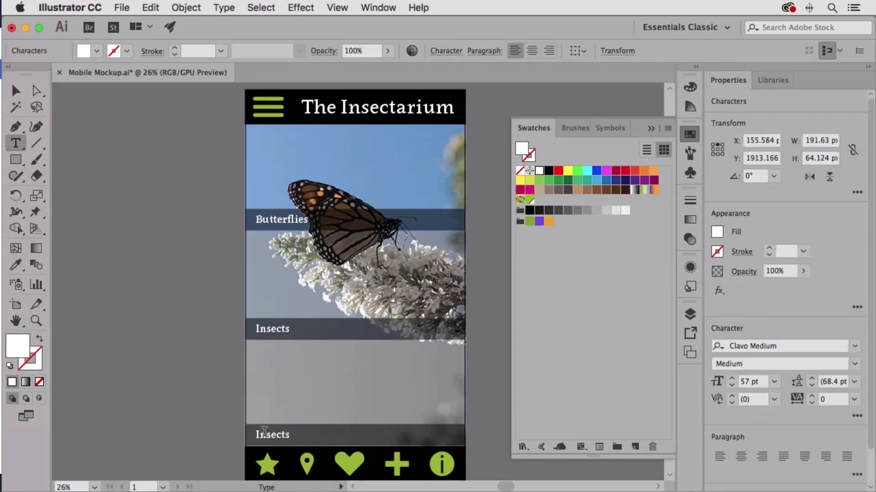
pyautogui.doubleClick(265, 436)
pyautogui.write('other')
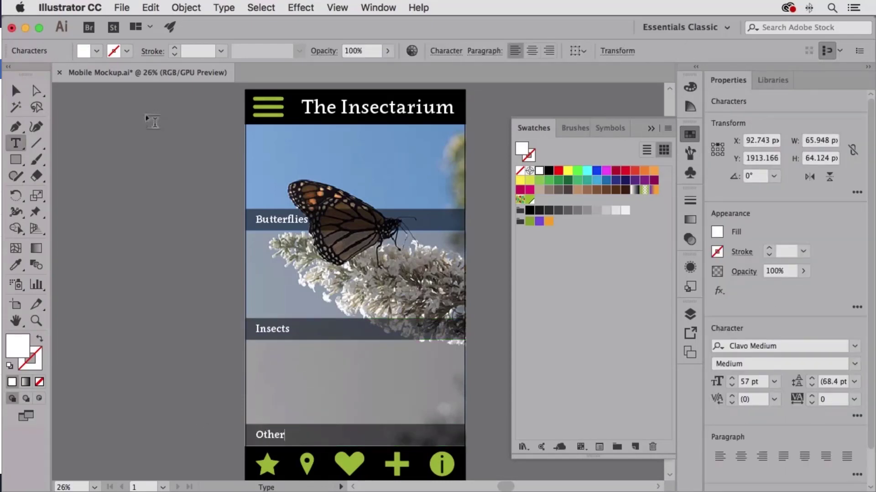
pyautogui.click(15, 87)
pyautogui.click(325, 146)
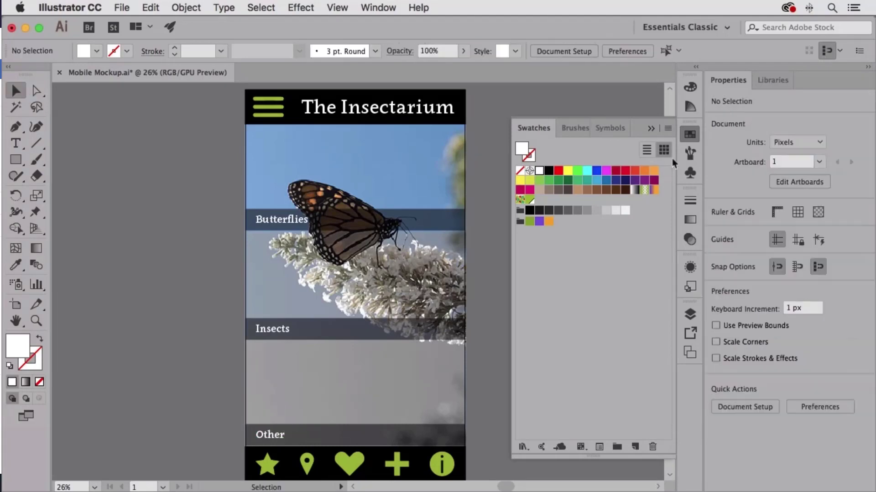
pyautogui.click(688, 135)
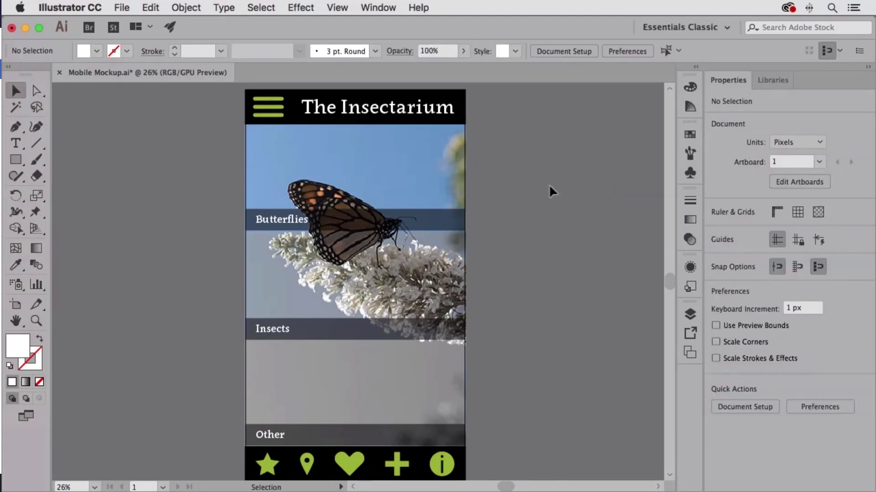